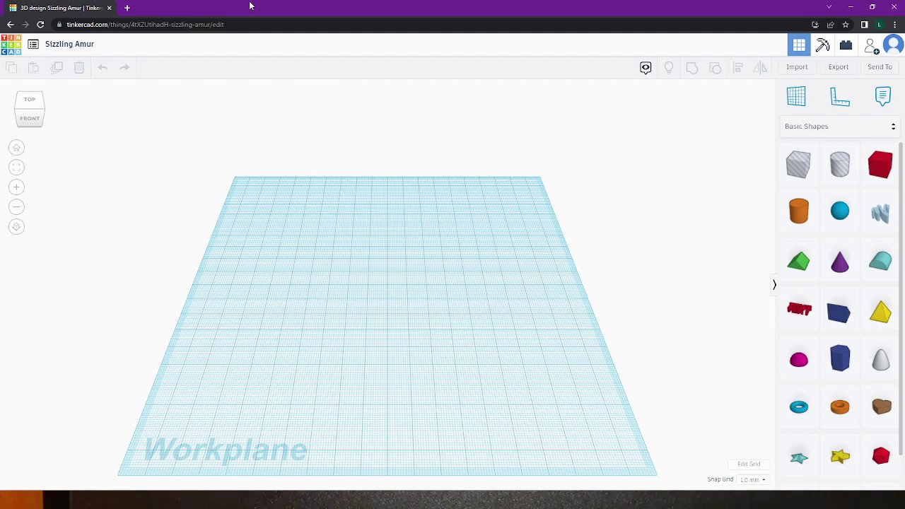
Place a box near the centre of the workplane and set its height to 0.2 mm
{"action": "left_click_drag", "start_coordinate": [875, 175], "coordinate": [396, 279]}
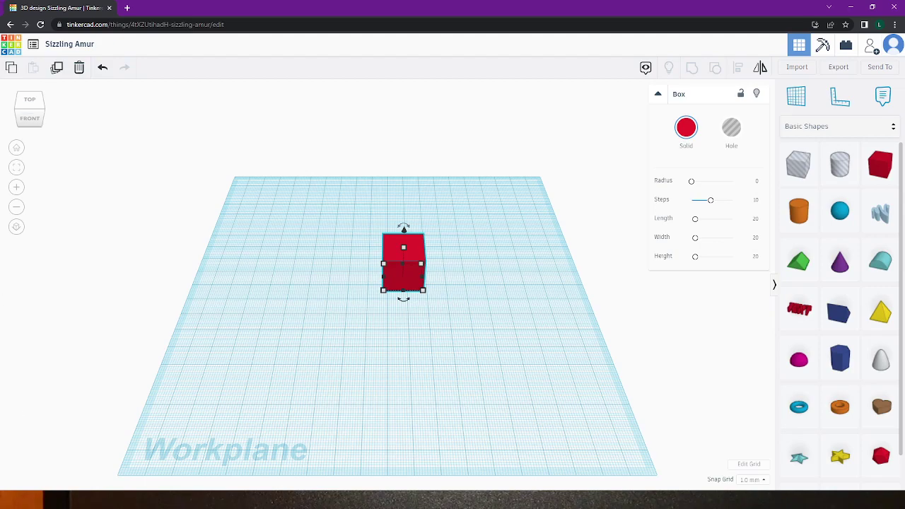
{"action": "mouse_move", "coordinate": [408, 248]}
{"action": "left_click", "coordinate": [448, 262]}
{"action": "type", "text": "0.2"}
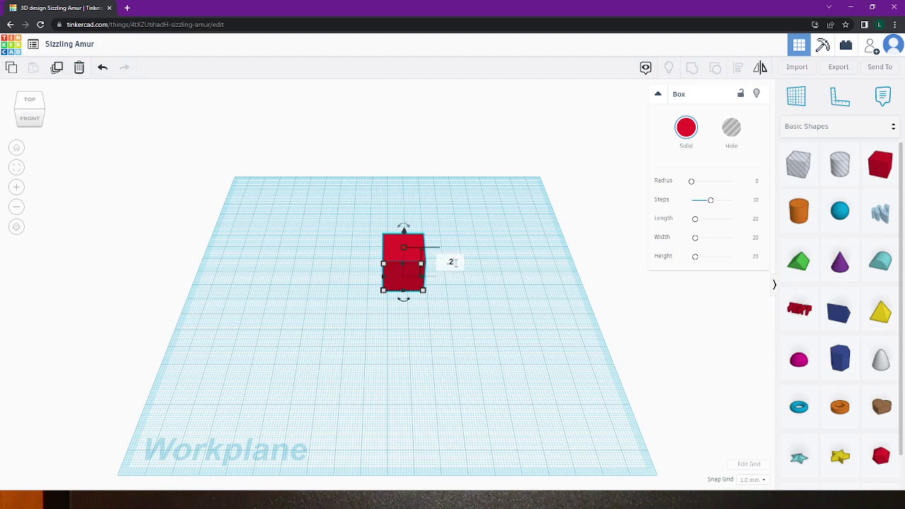
{"action": "key", "text": "Return"}
{"action": "scroll", "coordinate": [460, 311], "scroll_direction": "up", "scroll_amount": 3}
{"action": "scroll", "coordinate": [447, 321], "scroll_direction": "up", "scroll_amount": 3}
{"action": "right_click_drag", "start_coordinate": [447, 319], "coordinate": [447, 176]}
{"action": "scroll", "coordinate": [439, 305], "scroll_direction": "up", "scroll_amount": 1}
{"action": "right_click_drag", "start_coordinate": [438, 304], "coordinate": [432, 324]}
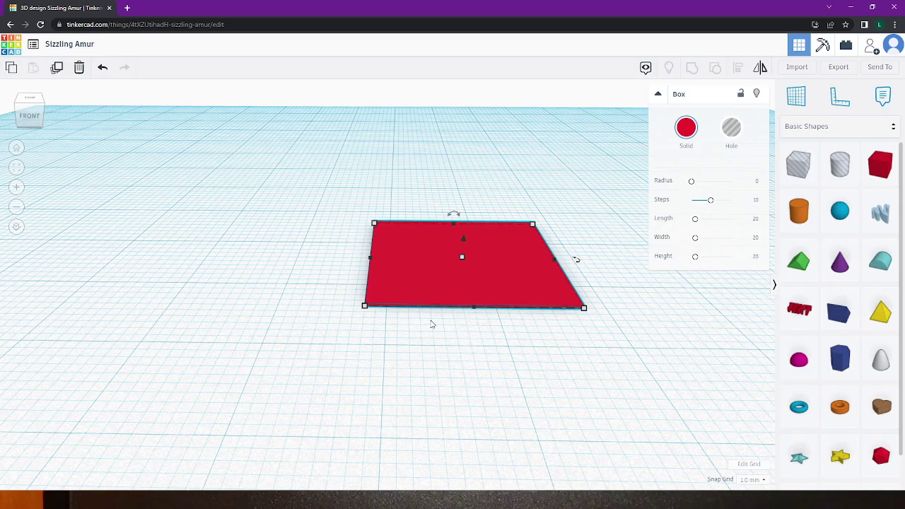
Set the flat box's front-to-back depth to 10 mm
{"action": "right_click_drag", "start_coordinate": [440, 260], "coordinate": [389, 277]}
{"action": "left_click", "coordinate": [368, 311]}
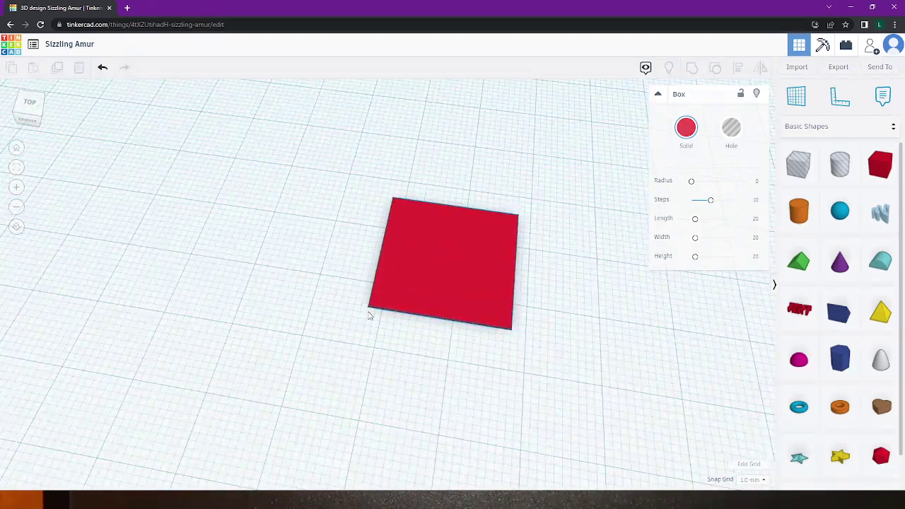
{"action": "left_click", "coordinate": [371, 304]}
{"action": "mouse_move", "coordinate": [371, 306]}
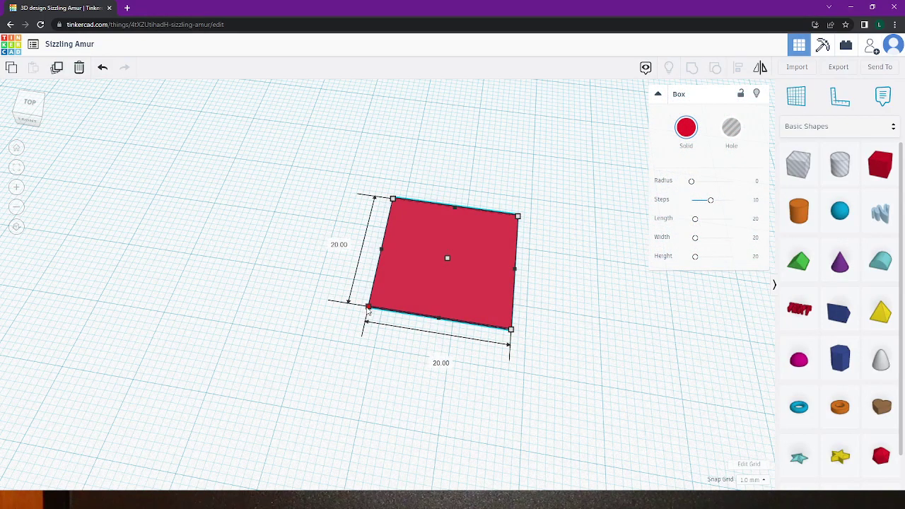
{"action": "left_click", "coordinate": [331, 240]}
{"action": "type", "text": "10"}
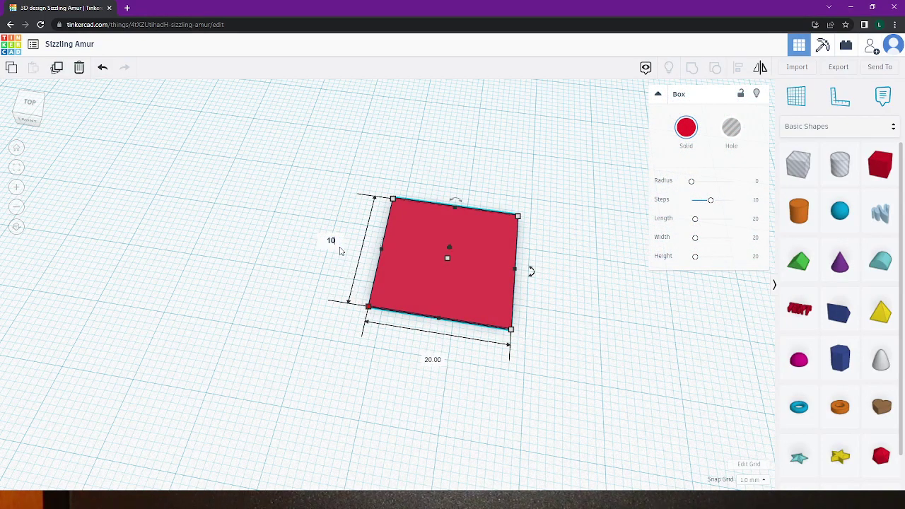
{"action": "key", "text": "Return"}
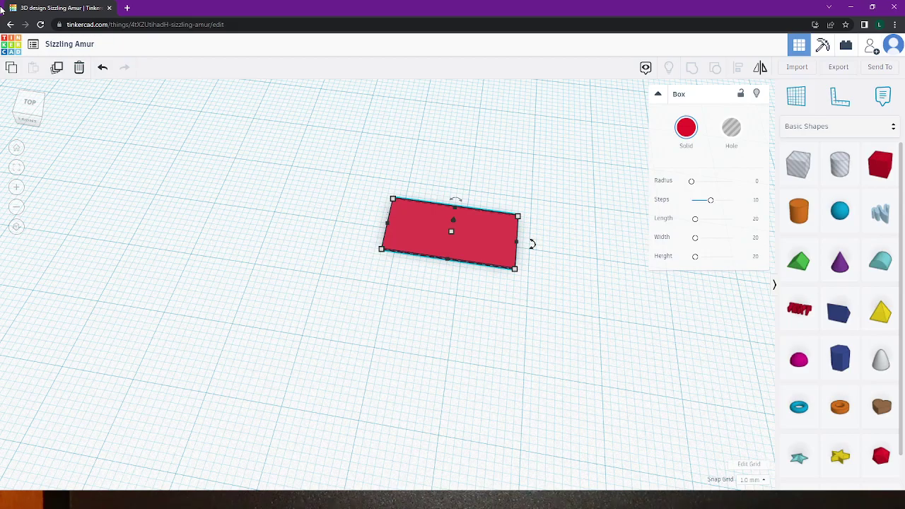
Set the flat box's side-to-side length to 180 mm
{"action": "right_click_drag", "start_coordinate": [464, 296], "coordinate": [386, 268]}
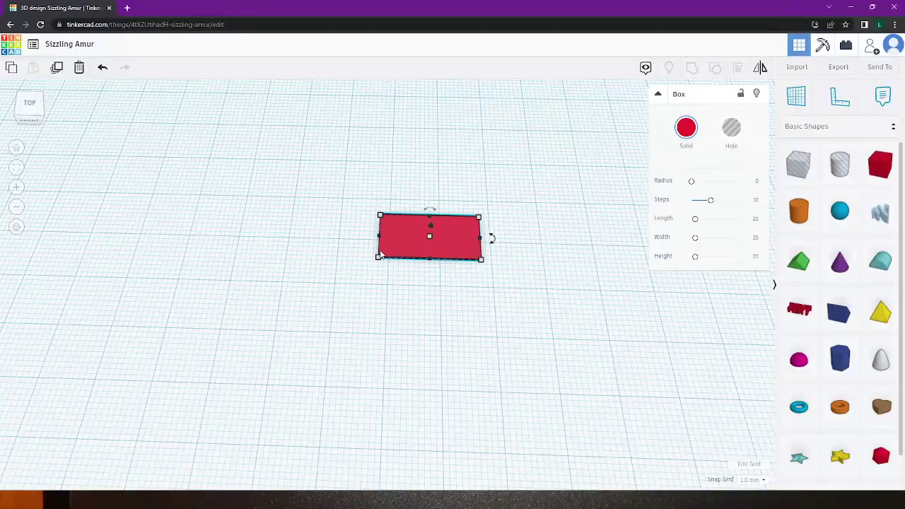
{"action": "left_click", "coordinate": [430, 299]}
{"action": "type", "text": "180"}
{"action": "key", "text": "Return"}
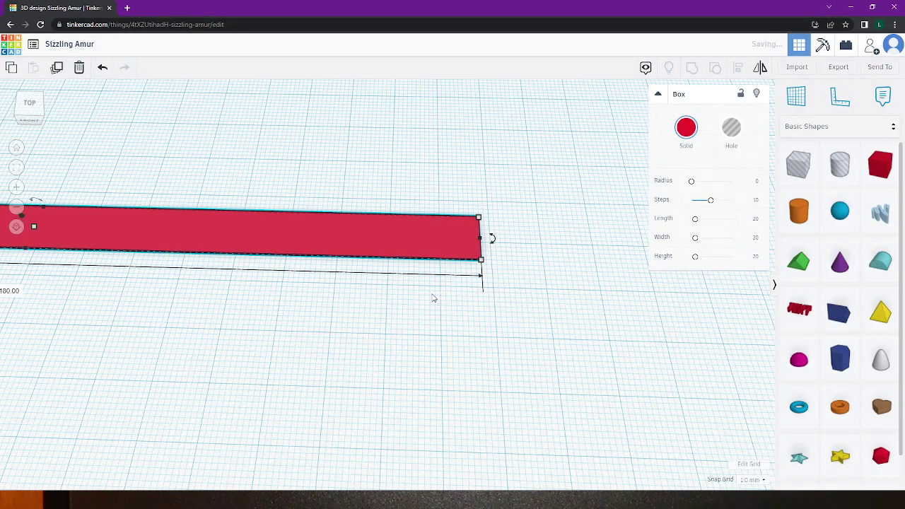
Move the long strip back onto the workplane by 70 mm sideways and 7 mm forward
{"action": "scroll", "coordinate": [338, 323], "scroll_direction": "down", "scroll_amount": 2}
{"action": "scroll", "coordinate": [338, 324], "scroll_direction": "down", "scroll_amount": 3}
{"action": "left_click_drag", "start_coordinate": [251, 251], "coordinate": [459, 284]}
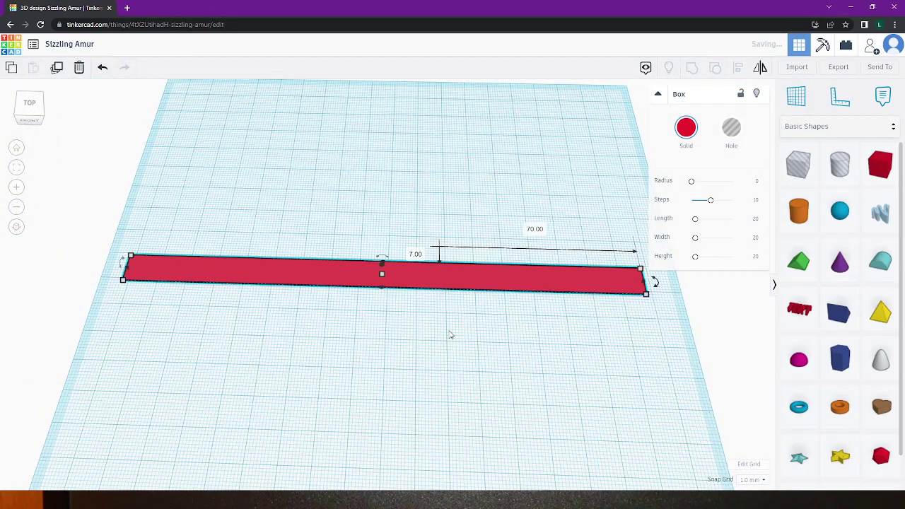
{"action": "left_click", "coordinate": [453, 354]}
{"action": "scroll", "coordinate": [447, 340], "scroll_direction": "up", "scroll_amount": 2}
{"action": "right_click_drag", "start_coordinate": [447, 340], "coordinate": [449, 319]}
{"action": "scroll", "coordinate": [423, 327], "scroll_direction": "up", "scroll_amount": 2}
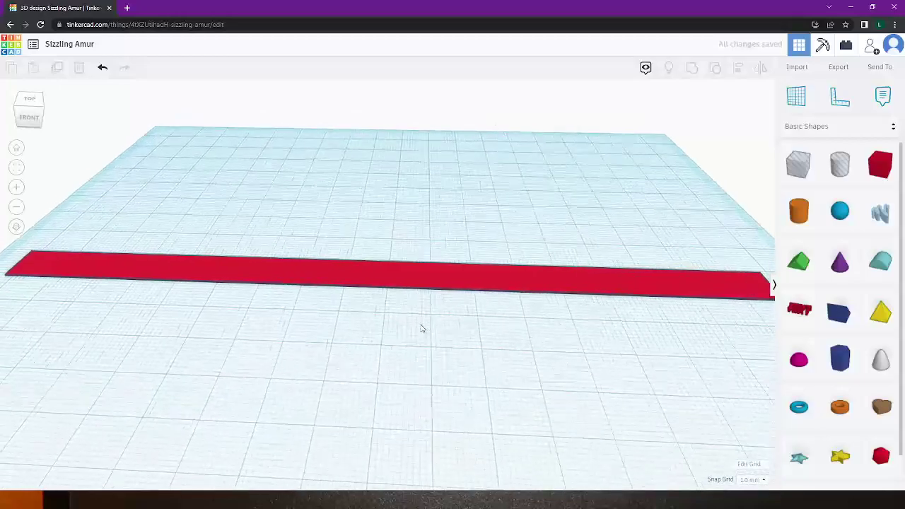
{"action": "scroll", "coordinate": [393, 352], "scroll_direction": "down", "scroll_amount": 3}
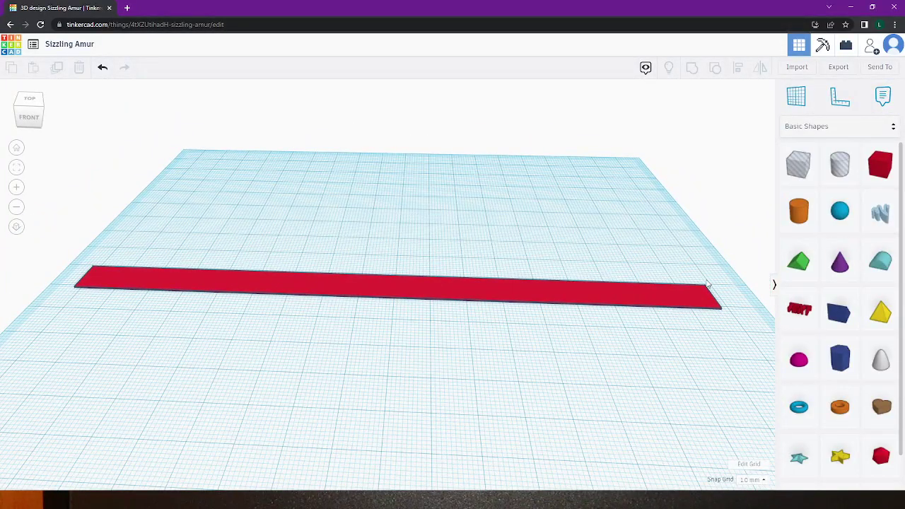
Set the long strip's thickness to 2 mm
{"action": "left_click", "coordinate": [383, 290]}
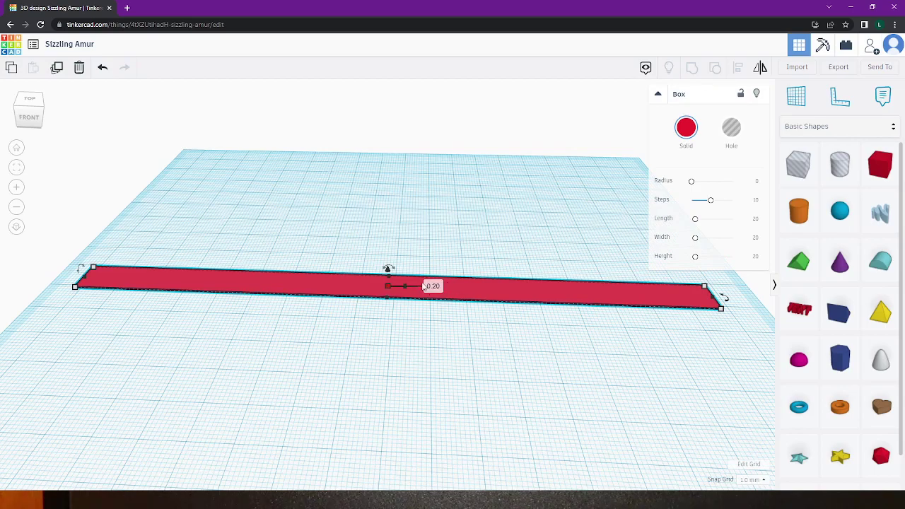
{"action": "left_click", "coordinate": [432, 286]}
{"action": "type", "text": "2"}
{"action": "key", "text": "Return"}
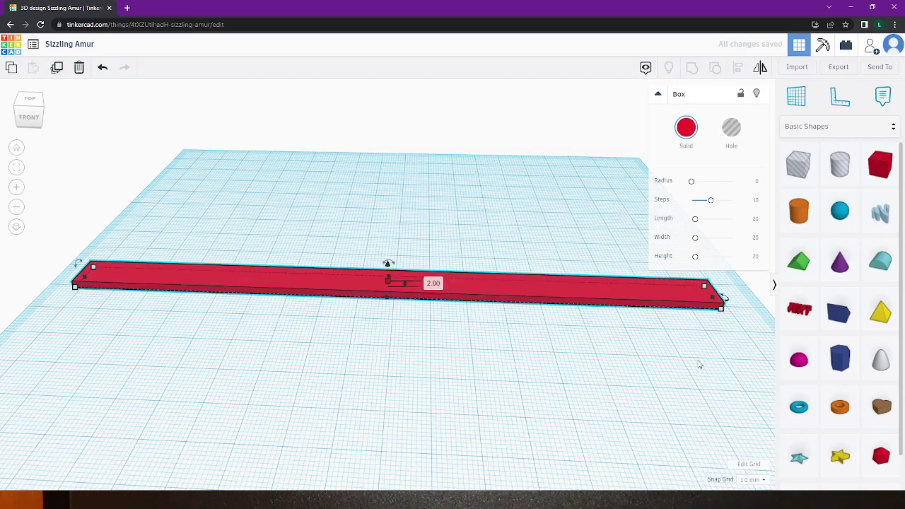
{"action": "right_click_drag", "start_coordinate": [620, 323], "coordinate": [469, 311]}
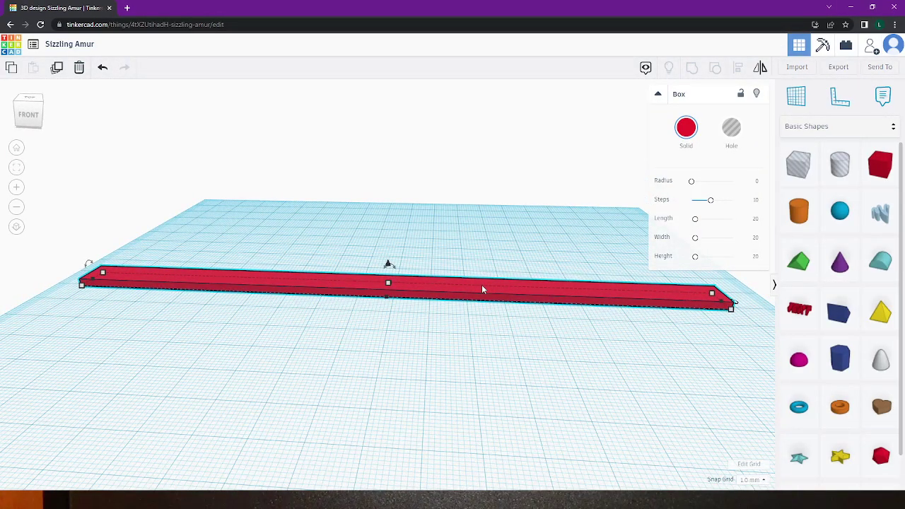
{"action": "right_click_drag", "start_coordinate": [535, 357], "coordinate": [535, 374]}
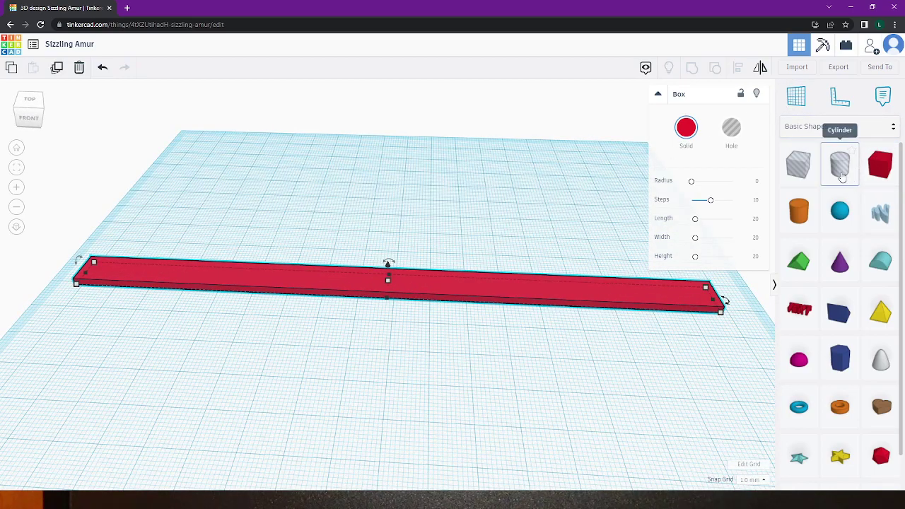
Add a second box in front of the strip and reposition both so the strip's end is free for alignment
{"action": "left_click_drag", "start_coordinate": [881, 183], "coordinate": [156, 340]}
{"action": "left_click_drag", "start_coordinate": [288, 276], "coordinate": [340, 233]}
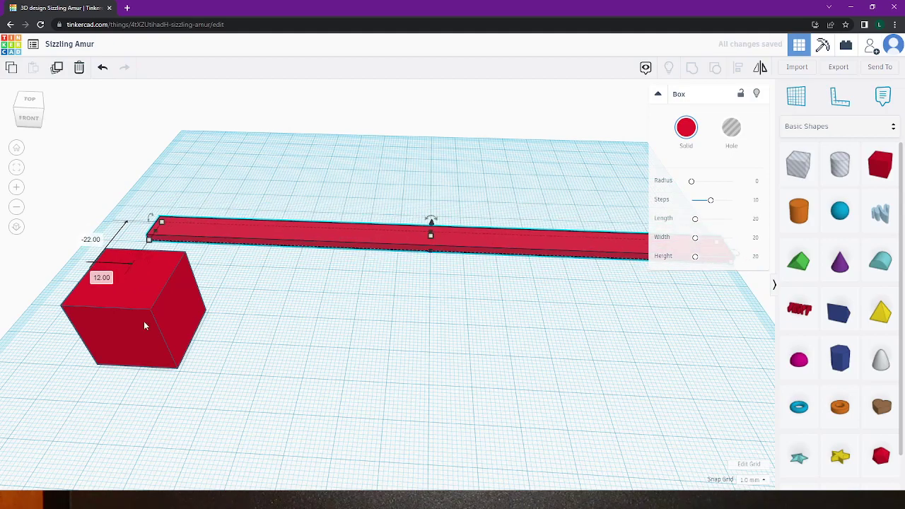
{"action": "left_click_drag", "start_coordinate": [143, 321], "coordinate": [380, 330]}
{"action": "left_click_drag", "start_coordinate": [286, 237], "coordinate": [335, 309]}
{"action": "scroll", "coordinate": [263, 329], "scroll_direction": "up", "scroll_amount": 3}
{"action": "scroll", "coordinate": [263, 330], "scroll_direction": "up", "scroll_amount": 2}
{"action": "middle_click_drag", "start_coordinate": [216, 318], "coordinate": [535, 228]}
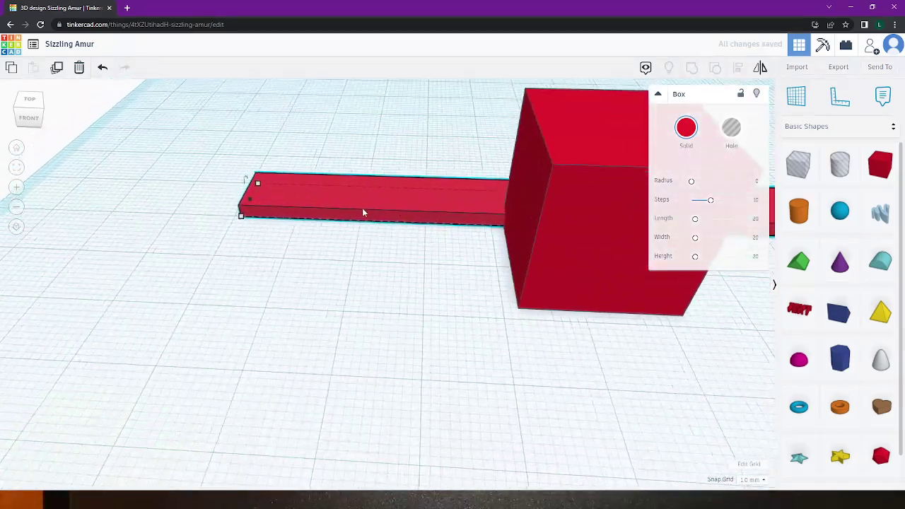
{"action": "scroll", "coordinate": [158, 244], "scroll_direction": "up", "scroll_amount": 3}
{"action": "scroll", "coordinate": [157, 244], "scroll_direction": "up", "scroll_amount": 2}
{"action": "middle_click_drag", "start_coordinate": [158, 245], "coordinate": [476, 381]}
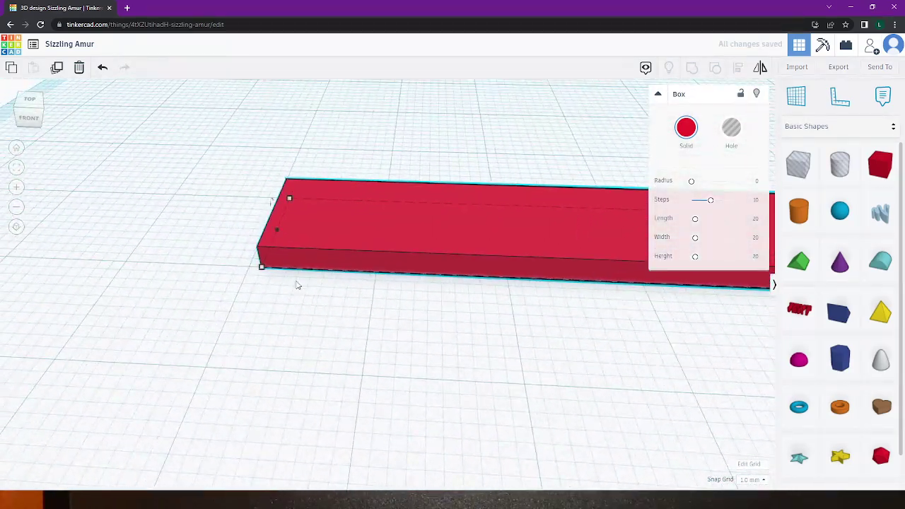
{"action": "left_click_drag", "start_coordinate": [328, 257], "coordinate": [320, 255]}
{"action": "scroll", "coordinate": [388, 304], "scroll_direction": "down", "scroll_amount": 3}
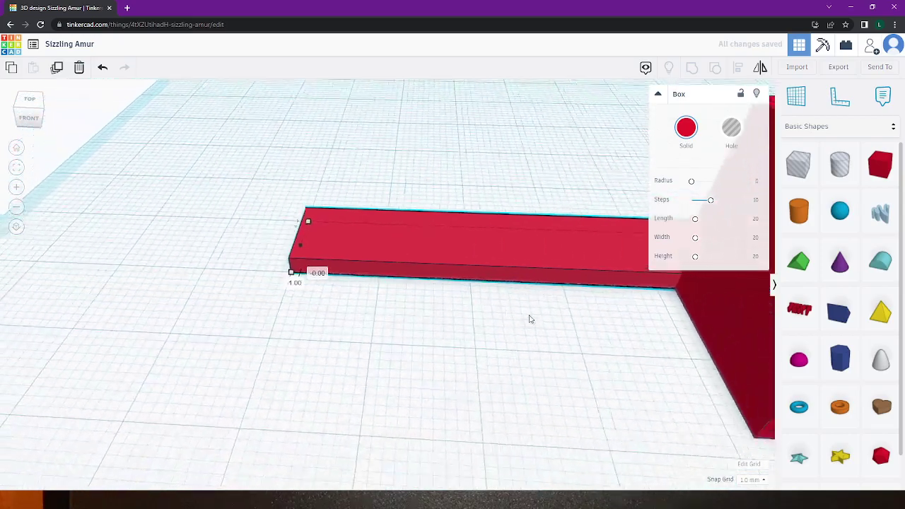
Move the second box 1 mm in both directions so its corner meets the strip's front end corner
{"action": "left_click", "coordinate": [673, 316]}
{"action": "key", "text": "f"}
{"action": "right_click_drag", "start_coordinate": [285, 314], "coordinate": [500, 267]}
{"action": "scroll", "coordinate": [498, 265], "scroll_direction": "up", "scroll_amount": 10}
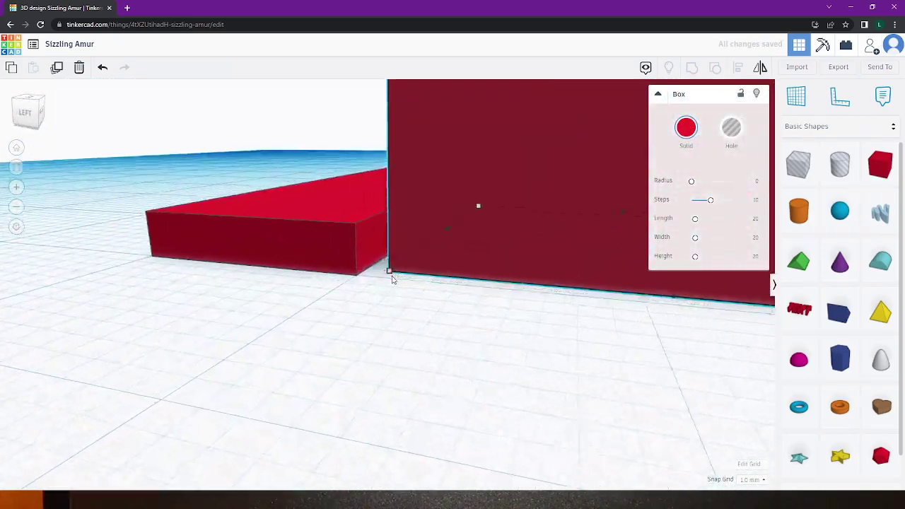
{"action": "left_click_drag", "start_coordinate": [473, 226], "coordinate": [436, 230]}
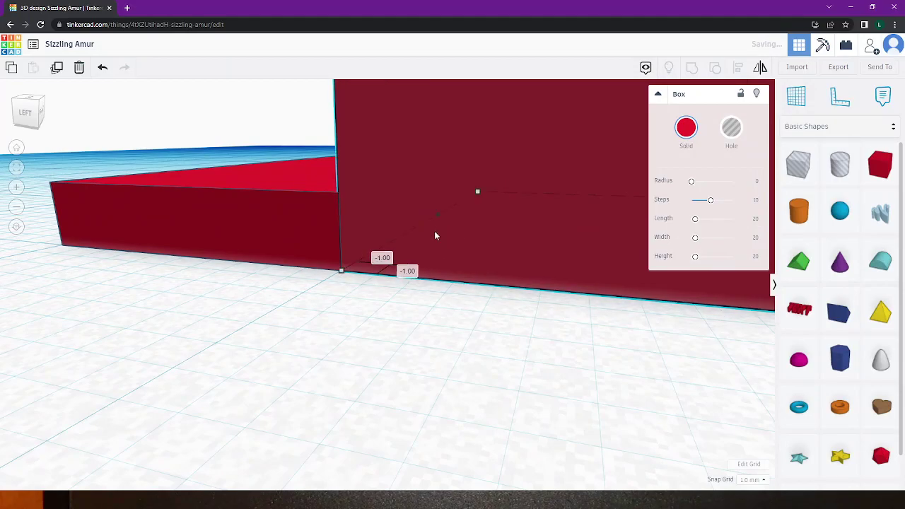
Set the second box's height to 2 mm to match the strip
{"action": "left_click", "coordinate": [369, 342]}
{"action": "mouse_move", "coordinate": [370, 342]}
{"action": "right_mouse_down"}
{"action": "mouse_move", "coordinate": [554, 253]}
{"action": "mouse_move", "coordinate": [559, 229]}
{"action": "mouse_move", "coordinate": [525, 224]}
{"action": "mouse_move", "coordinate": [408, 309]}
{"action": "mouse_move", "coordinate": [373, 348]}
{"action": "right_mouse_up"}
{"action": "left_click", "coordinate": [372, 348]}
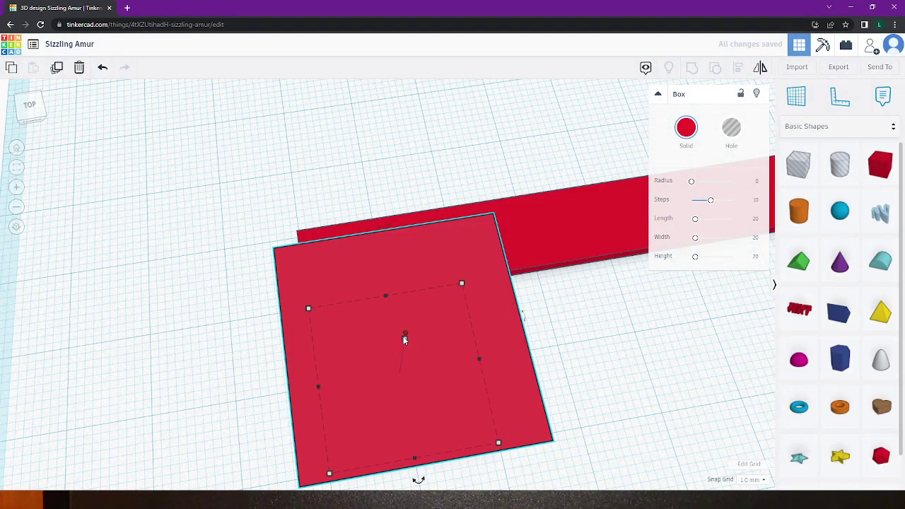
{"action": "left_click", "coordinate": [444, 360]}
{"action": "type", "text": "2"}
{"action": "key", "text": "Return"}
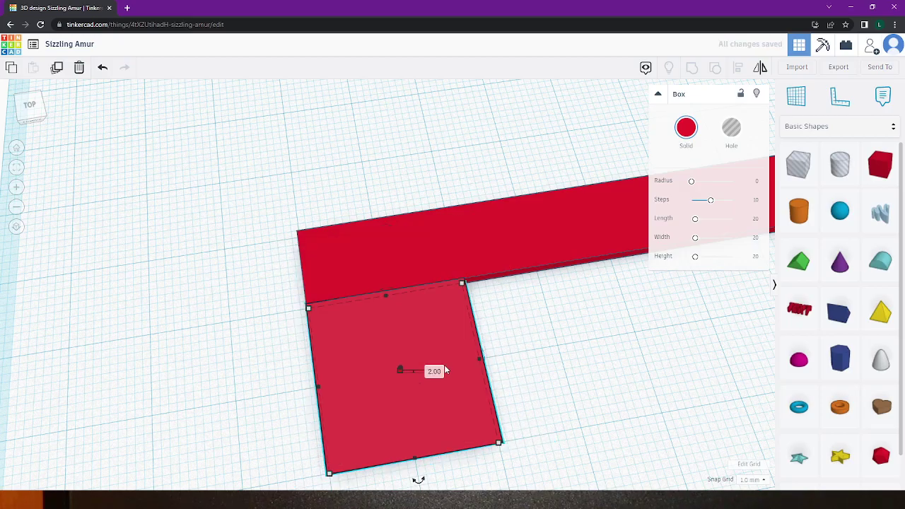
{"action": "right_click_drag", "start_coordinate": [537, 330], "coordinate": [517, 285]}
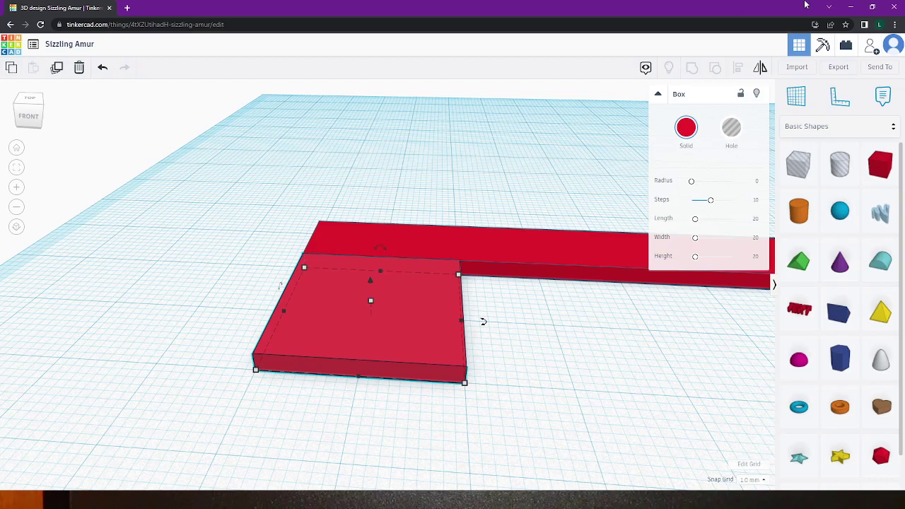
Set the second box's depth and width to 30 mm each, keeping its corner against the strip's end
{"action": "left_click", "coordinate": [254, 369]}
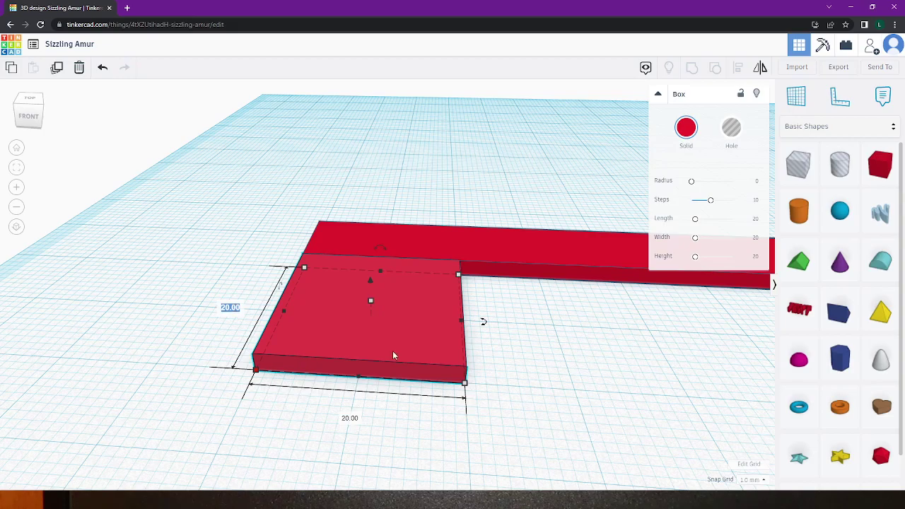
{"action": "type", "text": "30"}
{"action": "key", "text": "Return"}
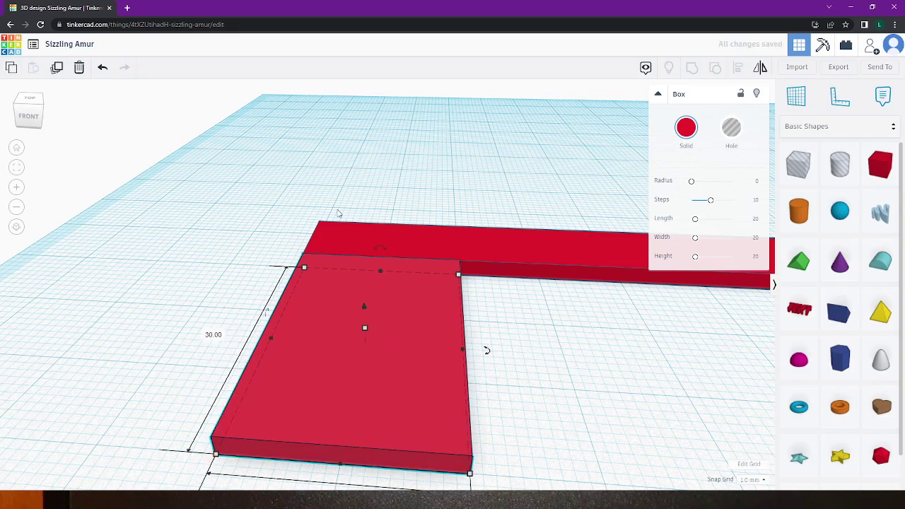
{"action": "scroll", "coordinate": [340, 417], "scroll_direction": "down", "scroll_amount": 2}
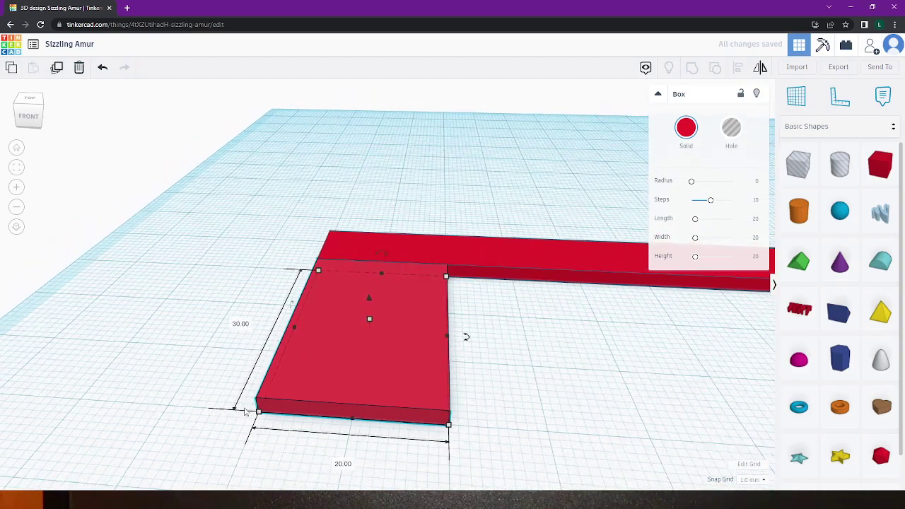
{"action": "left_click", "coordinate": [345, 456]}
{"action": "type", "text": "30"}
{"action": "key", "text": "Return"}
{"action": "right_click_drag", "start_coordinate": [564, 466], "coordinate": [373, 253]}
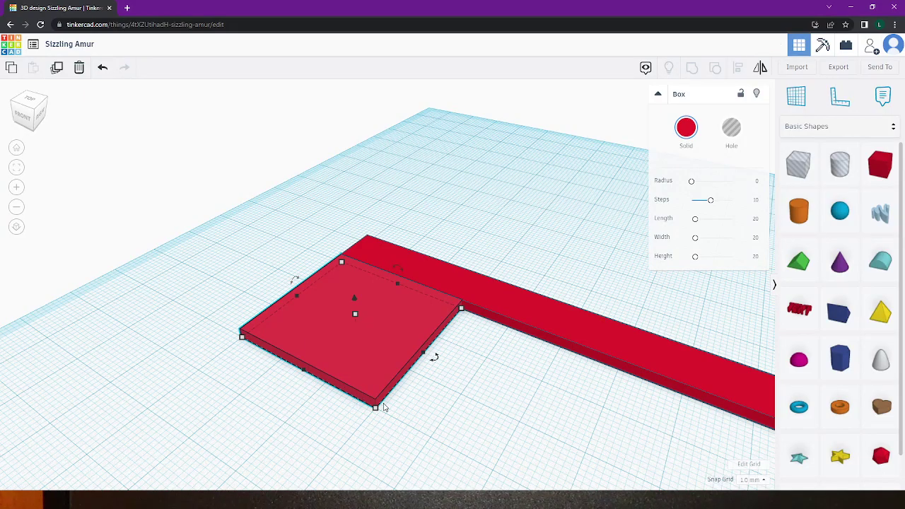
Group the strip and the square plate into one shape and move it 30 mm sideways and 10 mm across the workplane
{"action": "scroll", "coordinate": [466, 255], "scroll_direction": "down", "scroll_amount": 5}
{"action": "right_click_drag", "start_coordinate": [424, 260], "coordinate": [267, 233]}
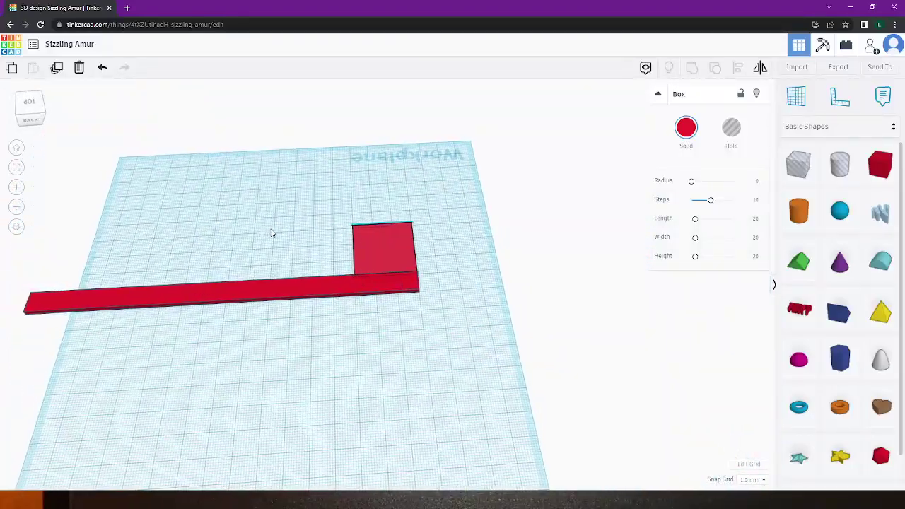
{"action": "middle_click_drag", "start_coordinate": [268, 233], "coordinate": [356, 275]}
{"action": "left_click", "coordinate": [346, 400]}
{"action": "scroll", "coordinate": [389, 347], "scroll_direction": "up", "scroll_amount": 2}
{"action": "right_click_drag", "start_coordinate": [389, 347], "coordinate": [284, 342]}
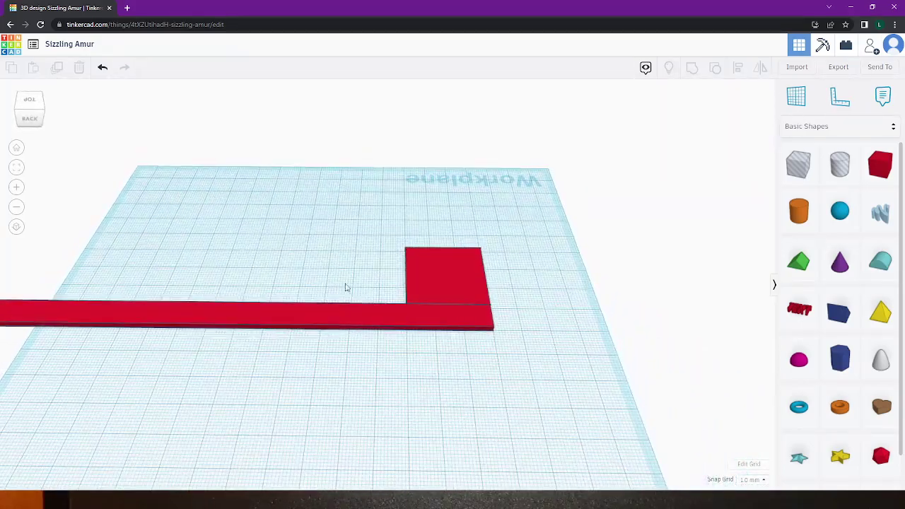
{"action": "left_click_drag", "start_coordinate": [347, 226], "coordinate": [507, 393]}
{"action": "left_click", "coordinate": [692, 68]}
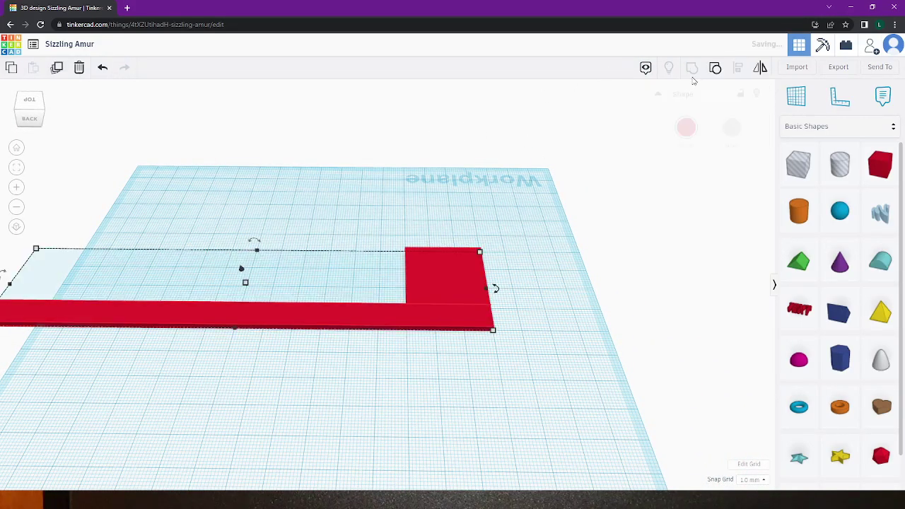
{"action": "left_click_drag", "start_coordinate": [348, 304], "coordinate": [431, 284]}
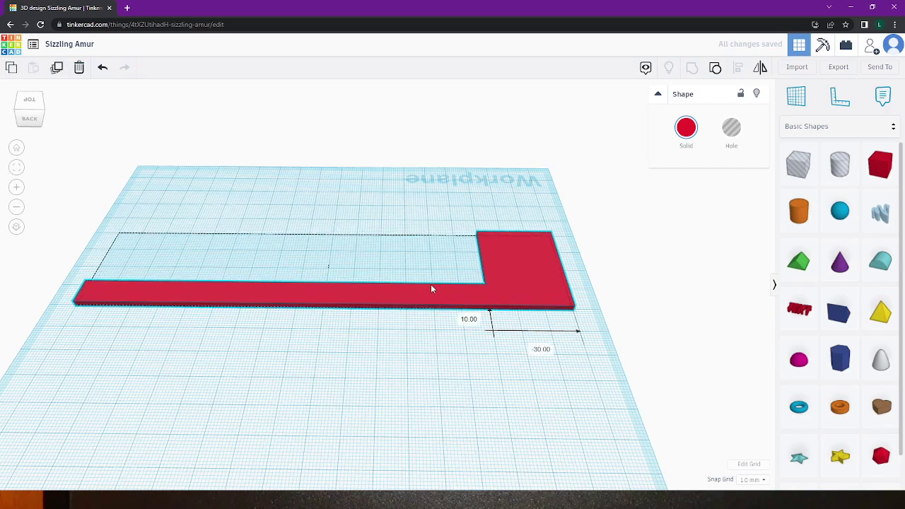
{"action": "left_click", "coordinate": [381, 379]}
Place a solid cylinder on the workplane beside the L-shaped part and set its width to 15 mm
{"action": "left_click_drag", "start_coordinate": [798, 210], "coordinate": [370, 239]}
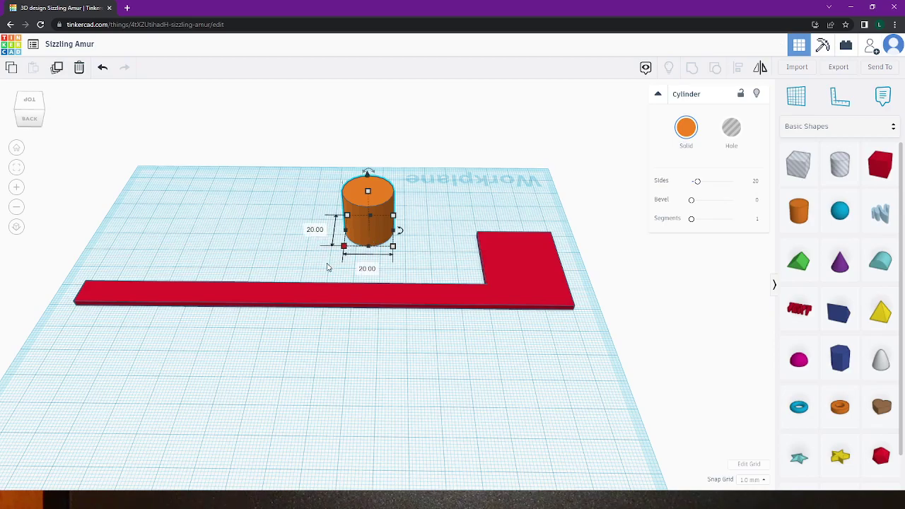
{"action": "left_click", "coordinate": [363, 268]}
{"action": "key", "text": "Return"}
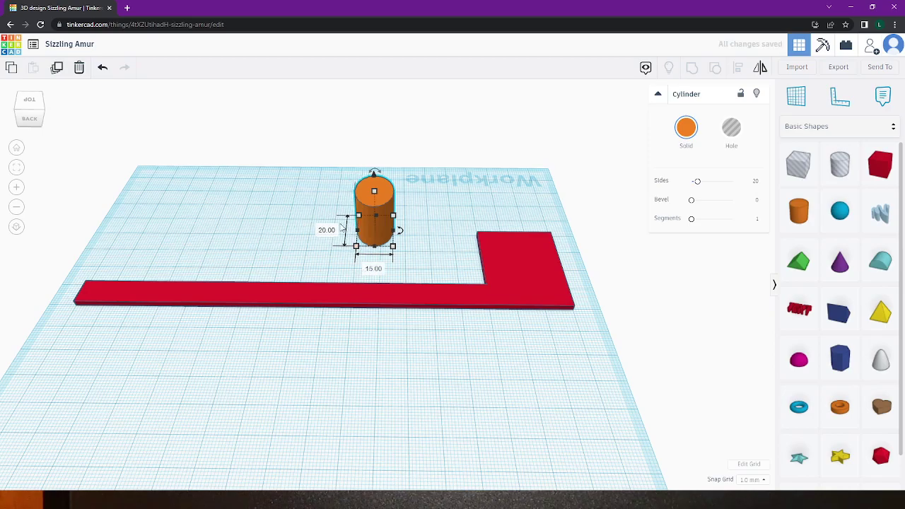
Set the cylinder's depth to 15 mm and its height to 62 mm
{"action": "left_click", "coordinate": [325, 231]}
{"action": "type", "text": "15"}
{"action": "key", "text": "Return"}
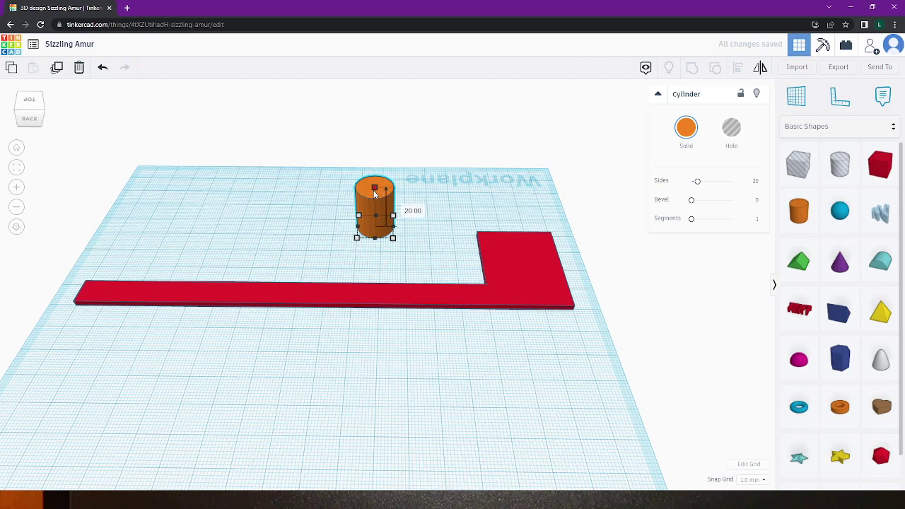
{"action": "left_click", "coordinate": [406, 208]}
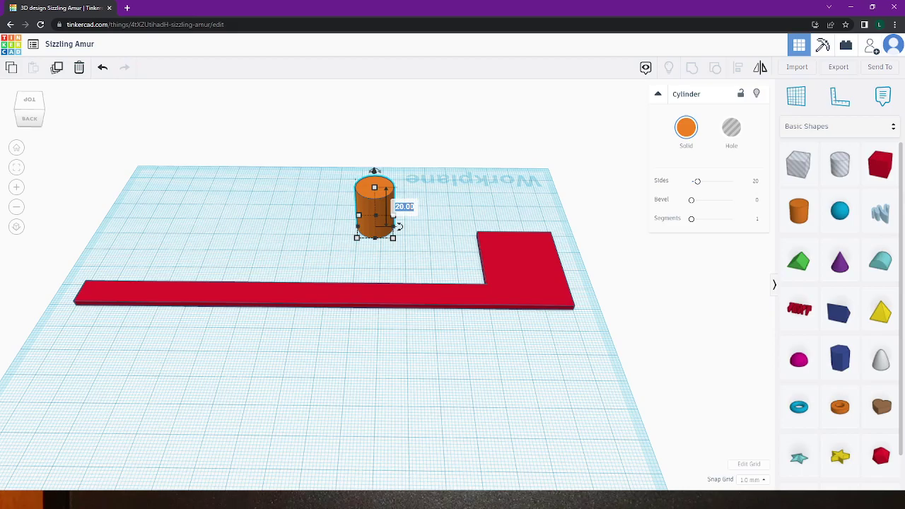
{"action": "type", "text": "62"}
{"action": "key", "text": "Return"}
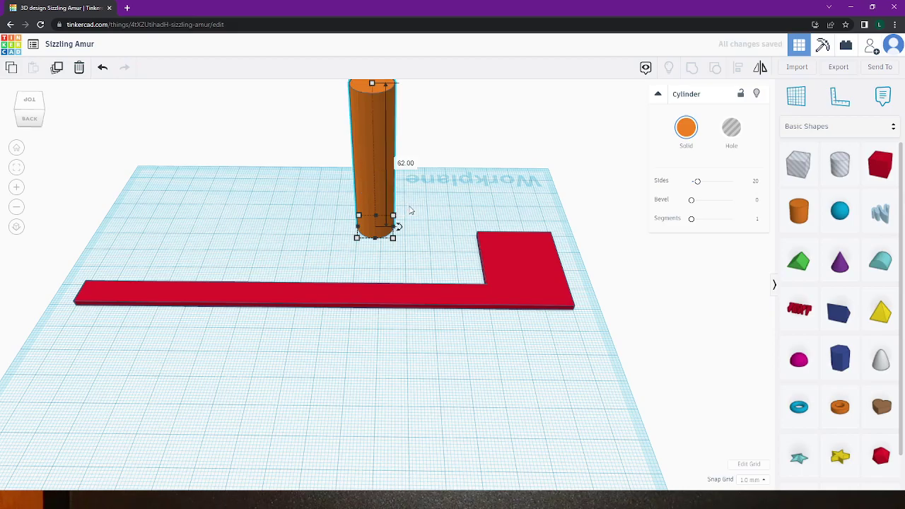
{"action": "scroll", "coordinate": [523, 255], "scroll_direction": "down", "scroll_amount": 3}
Lower the cylinder and set its vertical displacement to 0 mm
{"action": "left_click", "coordinate": [469, 285]}
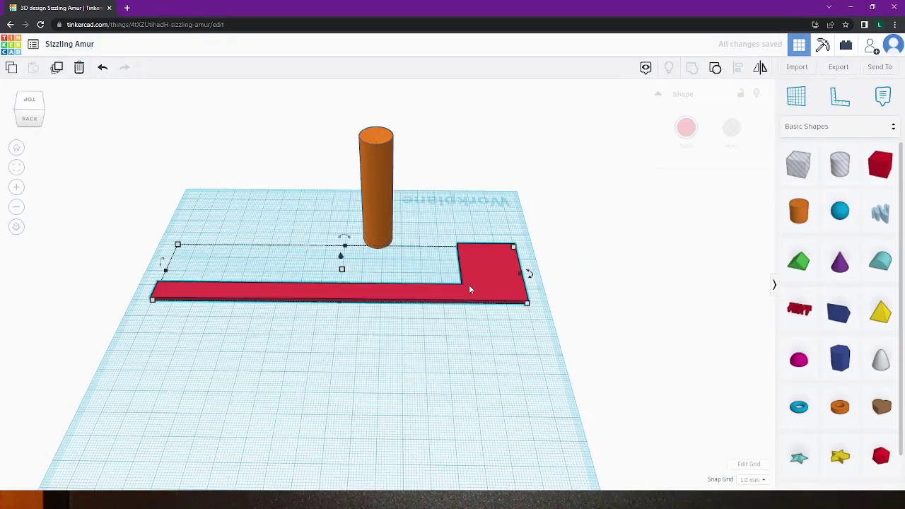
{"action": "left_click", "coordinate": [376, 136]}
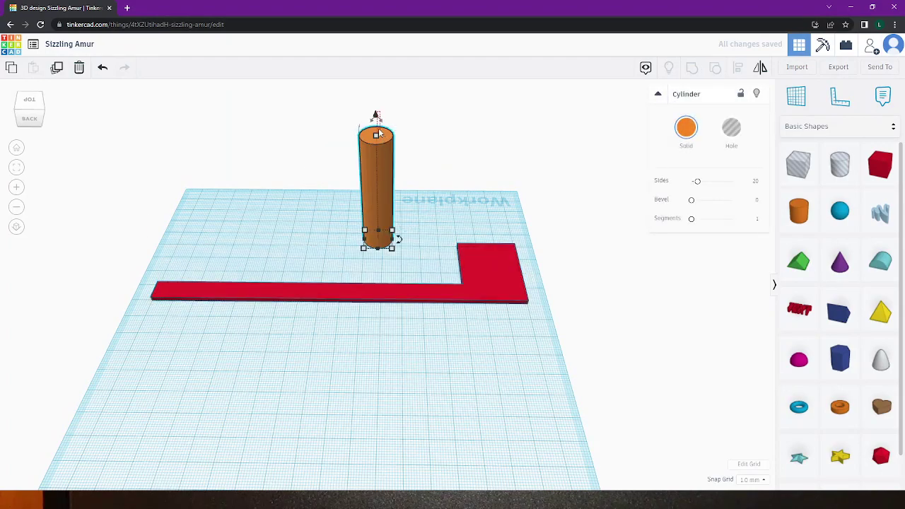
{"action": "left_click_drag", "start_coordinate": [376, 116], "coordinate": [376, 164]}
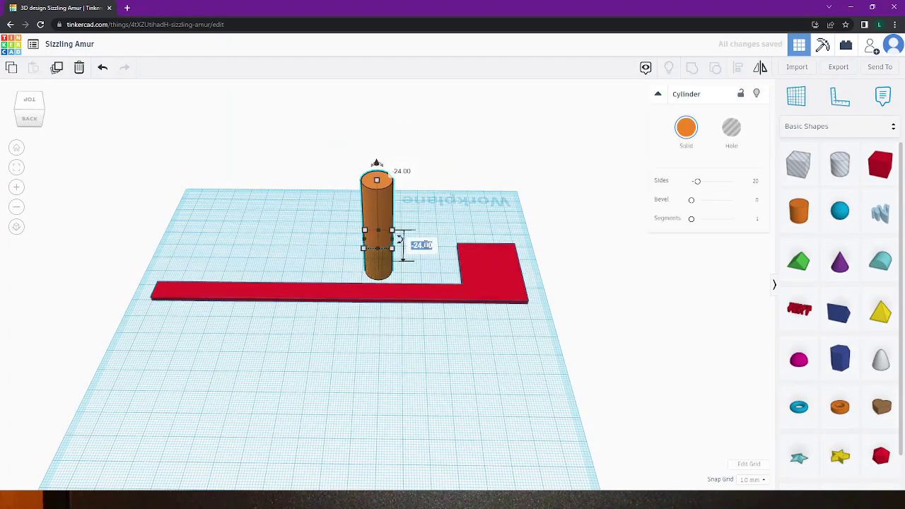
{"action": "type", "text": "0"}
{"action": "key", "text": "Return"}
Move the cylinder across the workplane so that it stands on the square plate of the L-shaped part
{"action": "right_click_drag", "start_coordinate": [504, 196], "coordinate": [513, 154]}
{"action": "right_click_drag", "start_coordinate": [424, 201], "coordinate": [383, 266]}
{"action": "scroll", "coordinate": [384, 265], "scroll_direction": "up", "scroll_amount": 3}
{"action": "left_click", "coordinate": [405, 185]}
{"action": "left_click_drag", "start_coordinate": [393, 199], "coordinate": [547, 261]}
{"action": "scroll", "coordinate": [371, 186], "scroll_direction": "down", "scroll_amount": 3}
Select the cylinder and the L-shaped part and move them together about 54 mm along the strip's direction and 5 mm sideways
{"action": "left_click", "coordinate": [376, 210]}
{"action": "left_click_drag", "start_coordinate": [422, 198], "coordinate": [540, 323]}
{"action": "left_click_drag", "start_coordinate": [464, 301], "coordinate": [353, 302]}
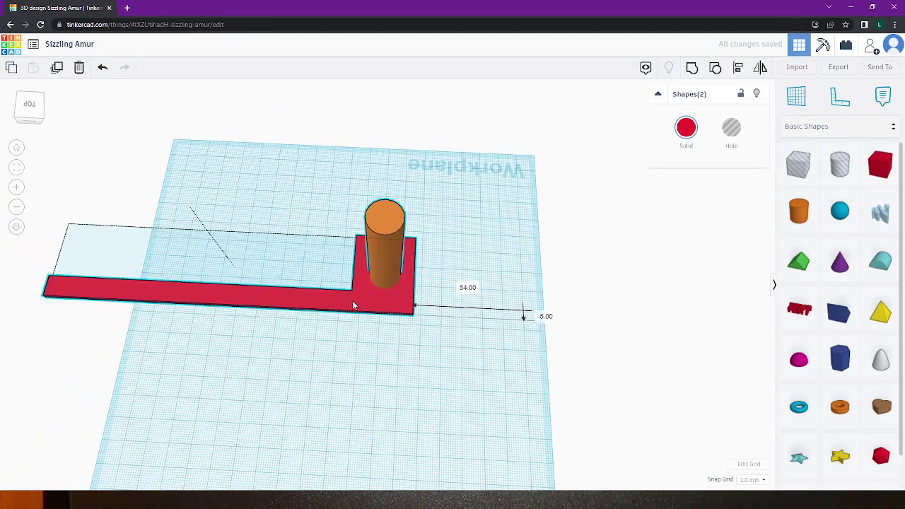
Move the cylinder about 11 mm by 7 mm toward the square plate's outer corner
{"action": "scroll", "coordinate": [406, 272], "scroll_direction": "up", "scroll_amount": 4}
{"action": "right_click_drag", "start_coordinate": [551, 263], "coordinate": [536, 247]}
{"action": "left_click", "coordinate": [437, 315]}
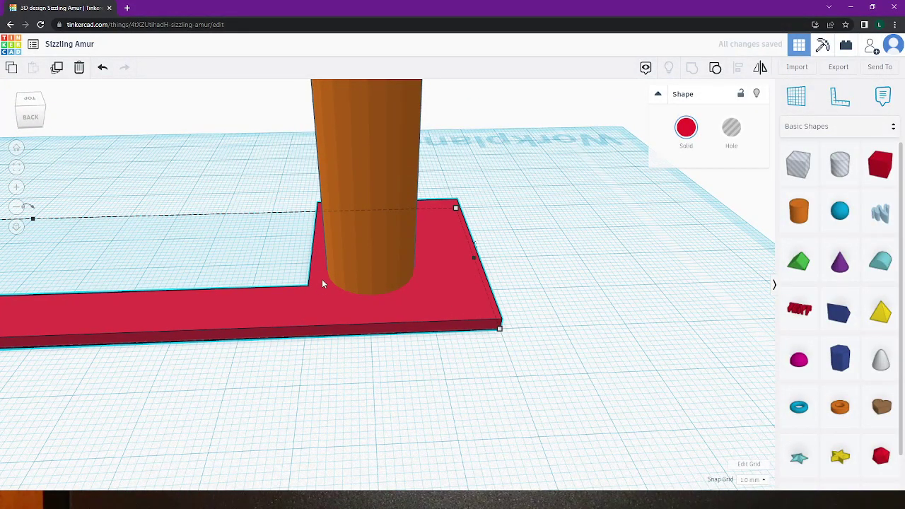
{"action": "left_click_drag", "start_coordinate": [385, 128], "coordinate": [481, 134]}
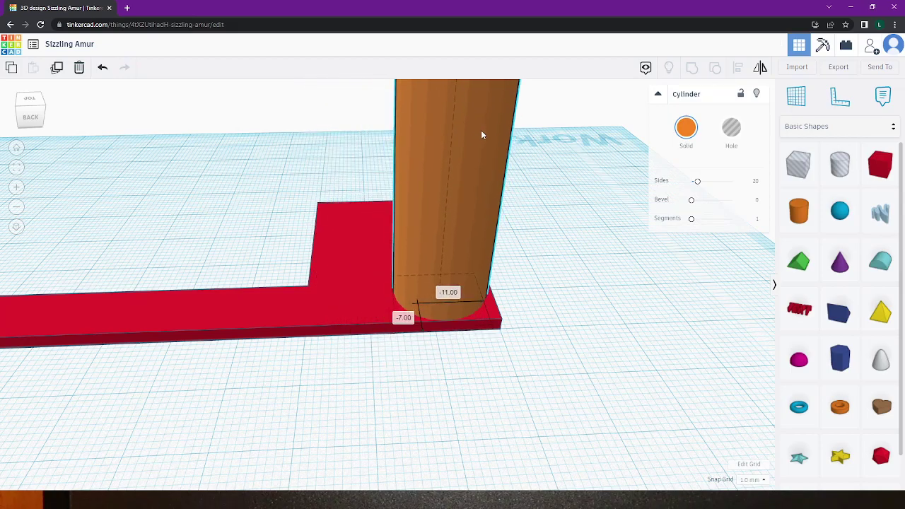
{"action": "left_click_drag", "start_coordinate": [480, 130], "coordinate": [481, 134]}
{"action": "left_click", "coordinate": [619, 326]}
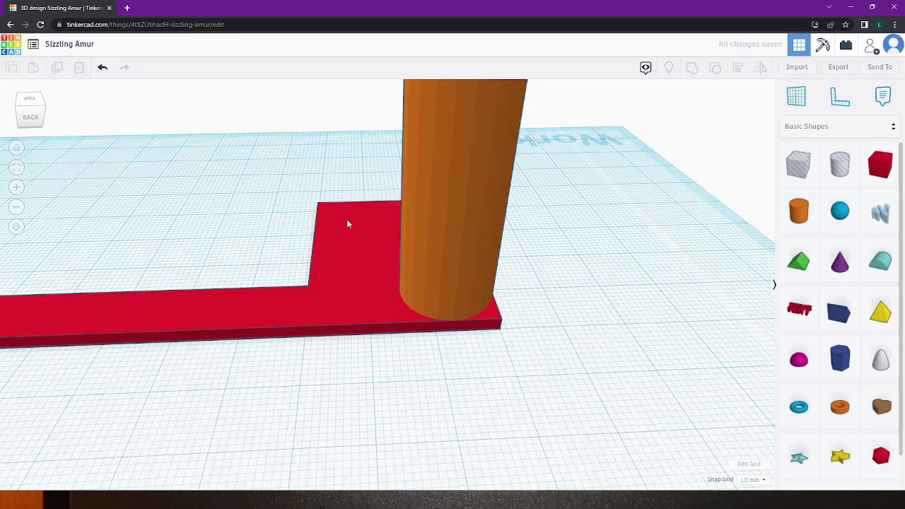
Nudge the cylinder along the square plate's outer end edge to refine its position near the corner
{"action": "right_click_drag", "start_coordinate": [614, 317], "coordinate": [567, 300]}
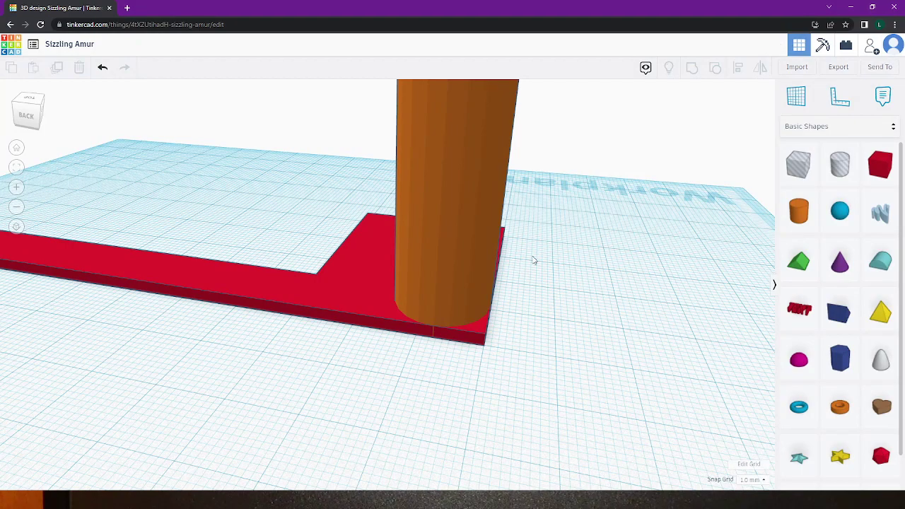
{"action": "right_click_drag", "start_coordinate": [533, 261], "coordinate": [533, 282]}
{"action": "left_click", "coordinate": [495, 253]}
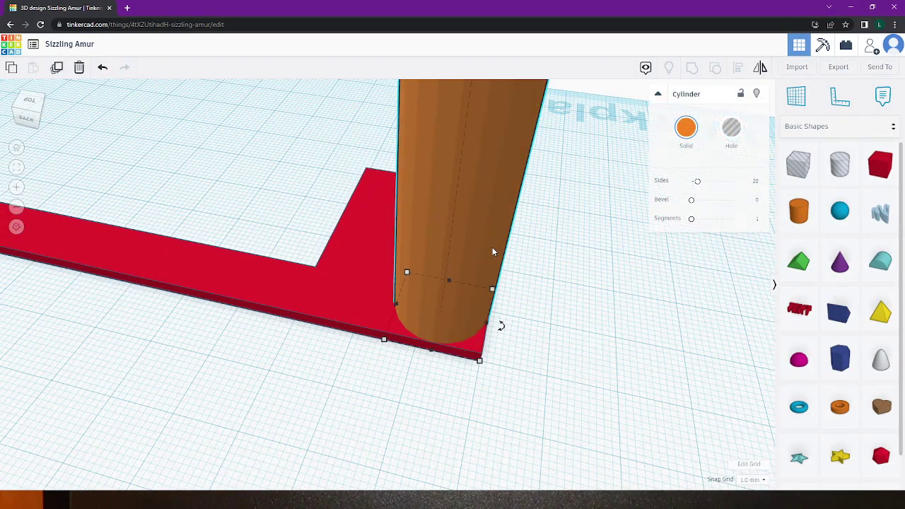
{"action": "left_click_drag", "start_coordinate": [493, 253], "coordinate": [498, 236]}
{"action": "left_click", "coordinate": [464, 359]}
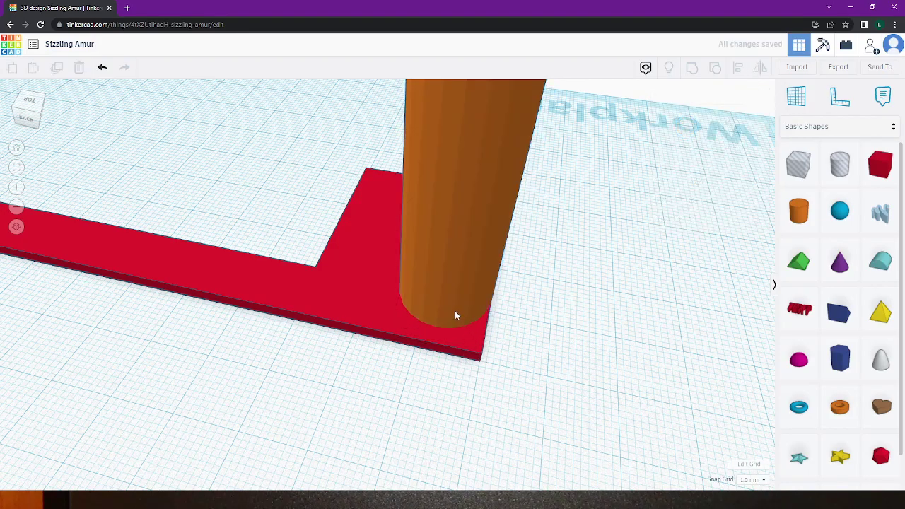
Move the cylinder 12.5 mm across the square plate, away from the strip's outer long edge
{"action": "left_click_drag", "start_coordinate": [455, 317], "coordinate": [468, 301]}
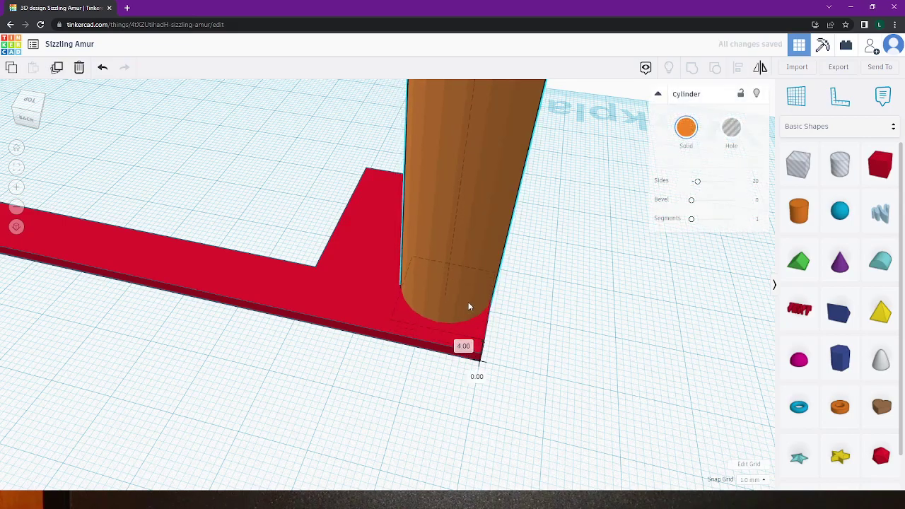
{"action": "left_click", "coordinate": [507, 351]}
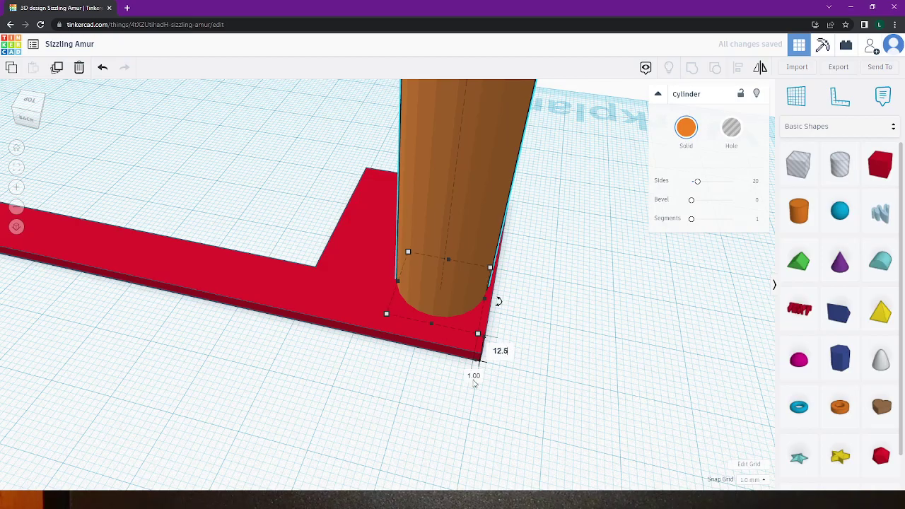
{"action": "type", "text": "12.5"}
{"action": "key", "text": "Tab"}
{"action": "key", "text": "Return"}
Move the cylinder 7.5 mm inward from the square plate's outer end edge, with a sideways displacement of 0 mm
{"action": "right_click_drag", "start_coordinate": [626, 331], "coordinate": [293, 341]}
{"action": "right_click_drag", "start_coordinate": [568, 365], "coordinate": [424, 340]}
{"action": "scroll", "coordinate": [464, 370], "scroll_direction": "down", "scroll_amount": 2}
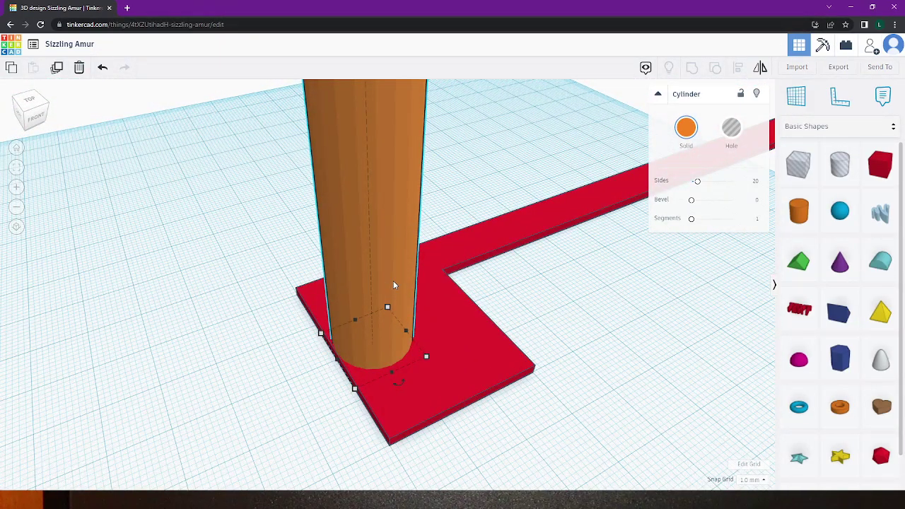
{"action": "left_click", "coordinate": [393, 280]}
{"action": "left_click_drag", "start_coordinate": [393, 285], "coordinate": [411, 281]}
{"action": "left_click", "coordinate": [419, 340]}
{"action": "type", "text": "7"}
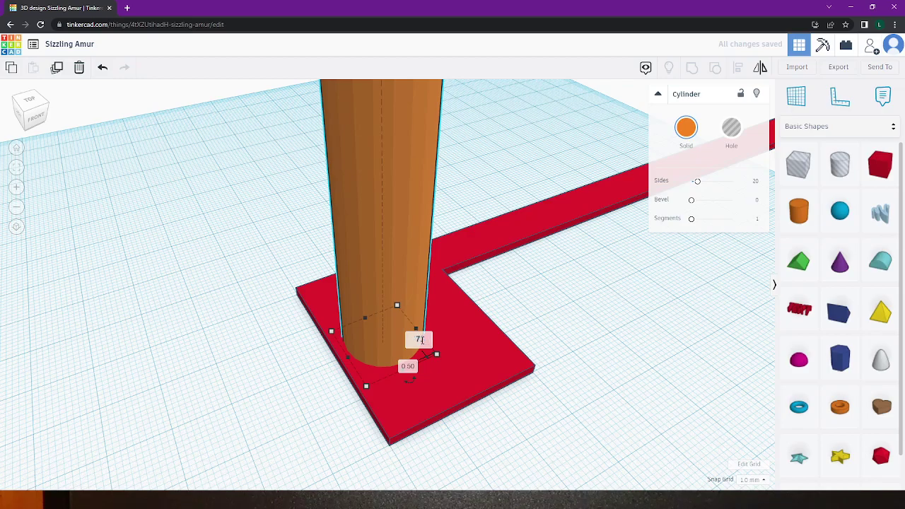
{"action": "type", "text": ".5"}
{"action": "key", "text": "Return"}
{"action": "left_click", "coordinate": [408, 365]}
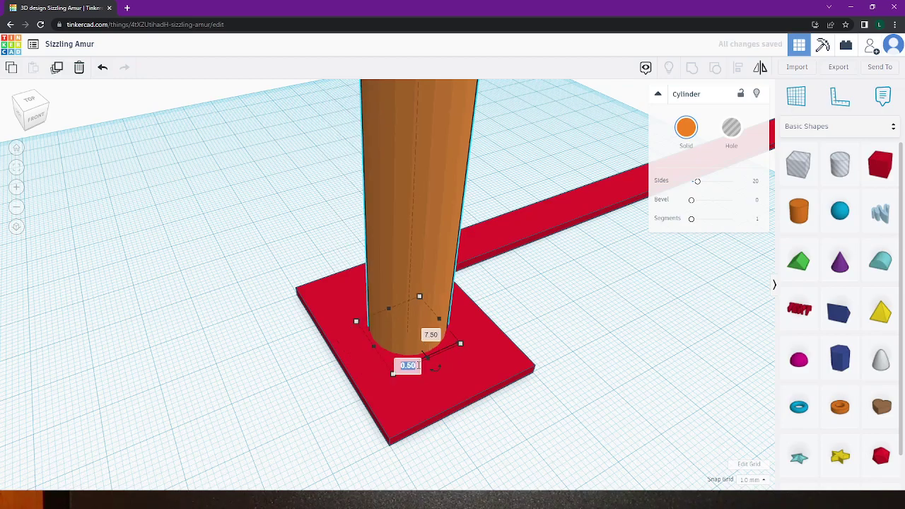
{"action": "type", "text": "0"}
{"action": "key", "text": "Return"}
Group the cylinder and the L-shaped part into one solid and move it back over the workplane
{"action": "left_click", "coordinate": [551, 301]}
{"action": "right_click_drag", "start_coordinate": [557, 303], "coordinate": [426, 340]}
{"action": "scroll", "coordinate": [642, 276], "scroll_direction": "down", "scroll_amount": 4}
{"action": "scroll", "coordinate": [240, 315], "scroll_direction": "down", "scroll_amount": 3}
{"action": "left_click_drag", "start_coordinate": [329, 233], "coordinate": [665, 371]}
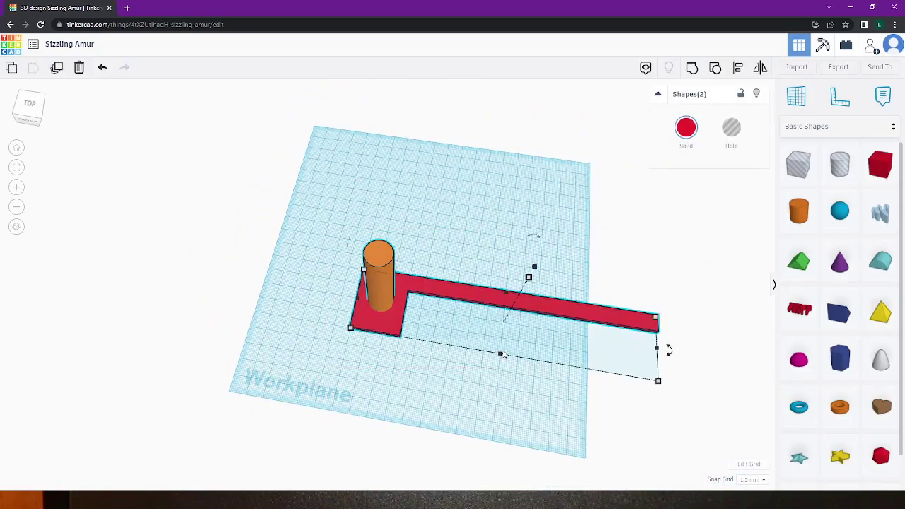
{"action": "left_click", "coordinate": [691, 68]}
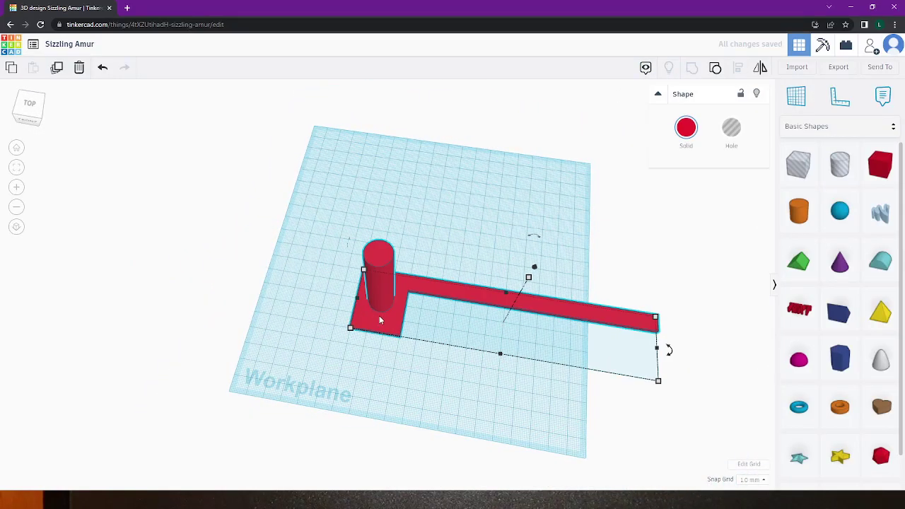
{"action": "left_click_drag", "start_coordinate": [418, 290], "coordinate": [363, 241]}
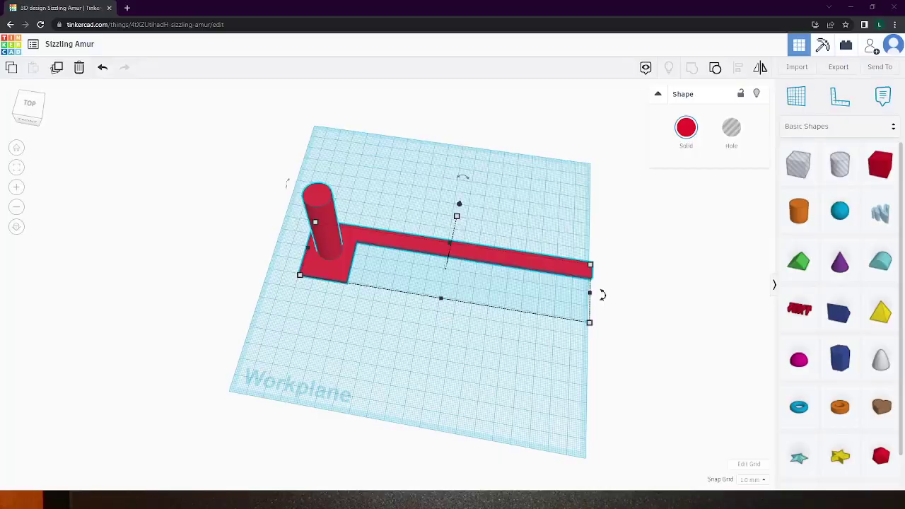
Place a box hole on the workplane beside the square plate and size its base to 1 mm by 2 mm
{"action": "right_click_drag", "start_coordinate": [339, 322], "coordinate": [290, 276]}
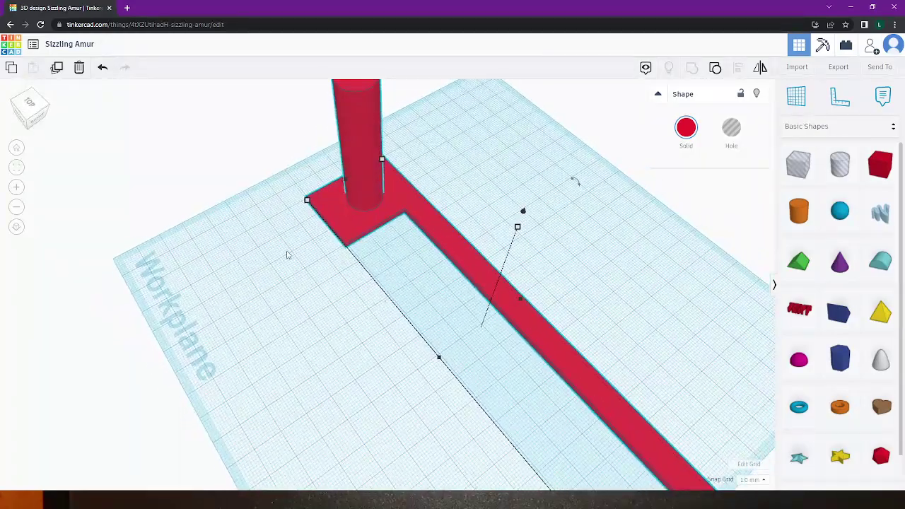
{"action": "left_click_drag", "start_coordinate": [813, 178], "coordinate": [336, 361]}
{"action": "mouse_move", "coordinate": [337, 357]}
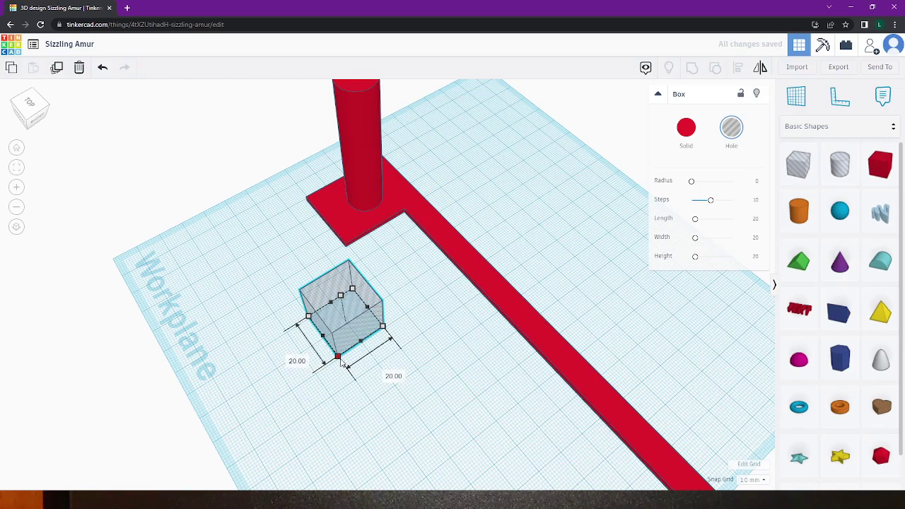
{"action": "left_click", "coordinate": [289, 359]}
{"action": "type", "text": "1"}
{"action": "key", "text": "Return"}
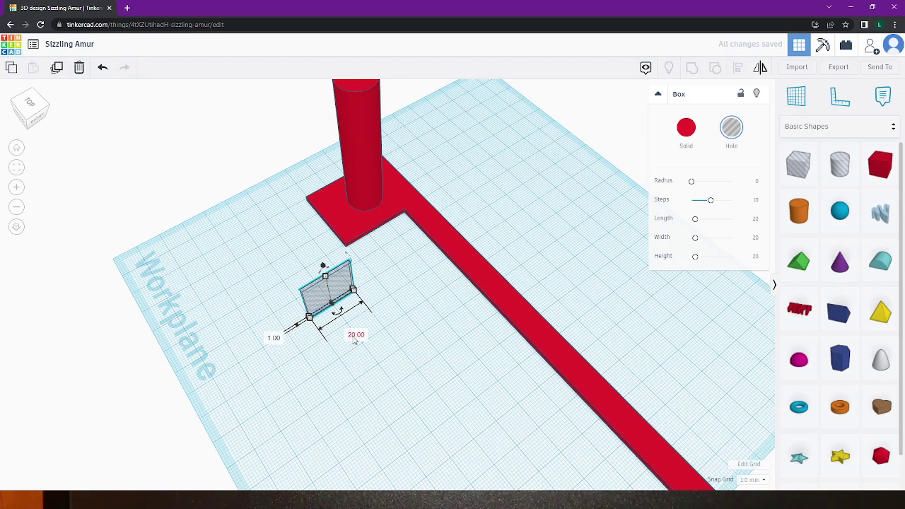
{"action": "left_click", "coordinate": [355, 335]}
{"action": "type", "text": "2"}
{"action": "key", "text": "Return"}
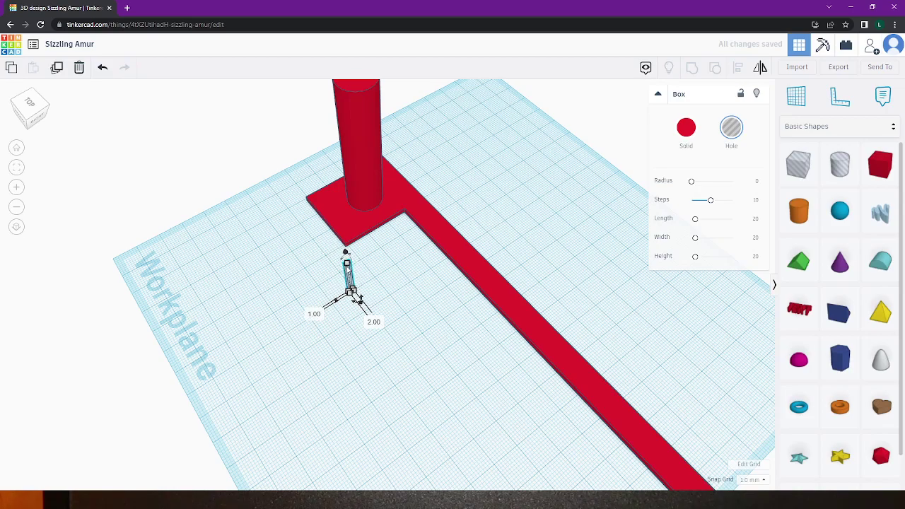
Set the hole box's height to 0.6 mm
{"action": "left_click", "coordinate": [406, 280]}
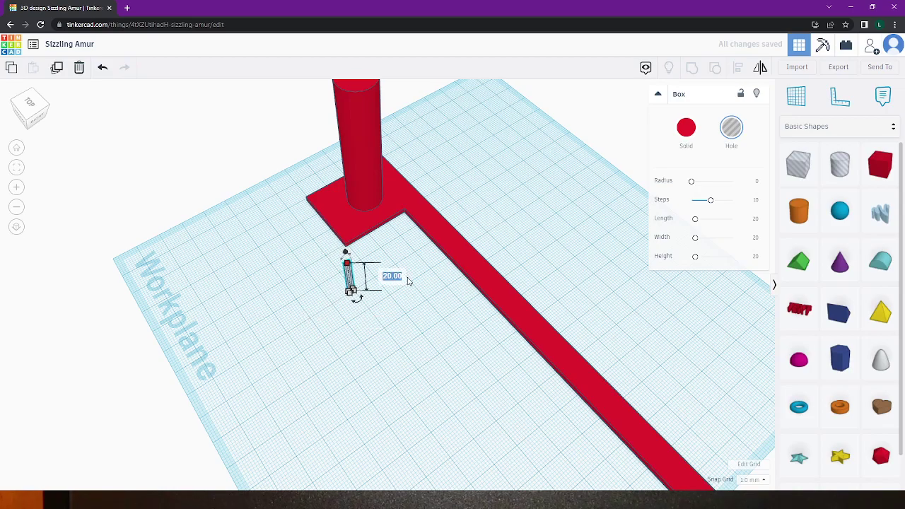
{"action": "type", "text": ".6"}
{"action": "key", "text": "Return"}
{"action": "left_click", "coordinate": [337, 323]}
Move the tiny hole box across the workplane to an open spot alongside the strip
{"action": "scroll", "coordinate": [346, 324], "scroll_direction": "up", "scroll_amount": 10}
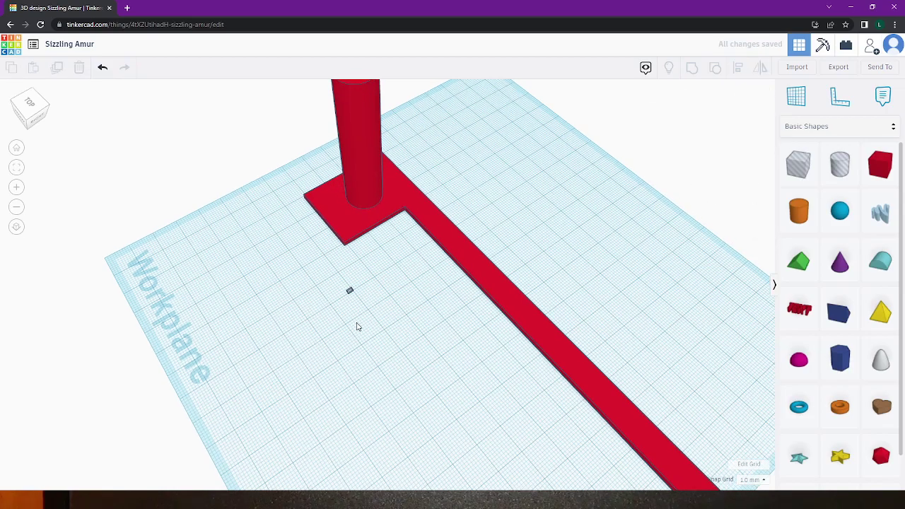
{"action": "right_click_drag", "start_coordinate": [259, 328], "coordinate": [346, 308]}
{"action": "left_click_drag", "start_coordinate": [306, 351], "coordinate": [662, 280]}
{"action": "right_click_drag", "start_coordinate": [682, 342], "coordinate": [142, 361]}
{"action": "scroll", "coordinate": [318, 343], "scroll_direction": "down", "scroll_amount": 3}
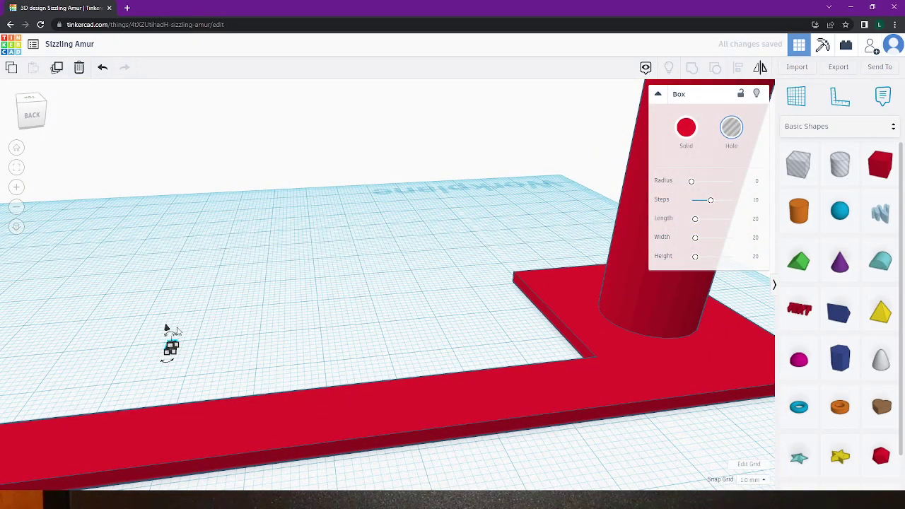
Raise the hole box above the workplane and move it about 28 mm by 26 mm onto the strip's outer long edge
{"action": "left_click_drag", "start_coordinate": [166, 328], "coordinate": [162, 306]}
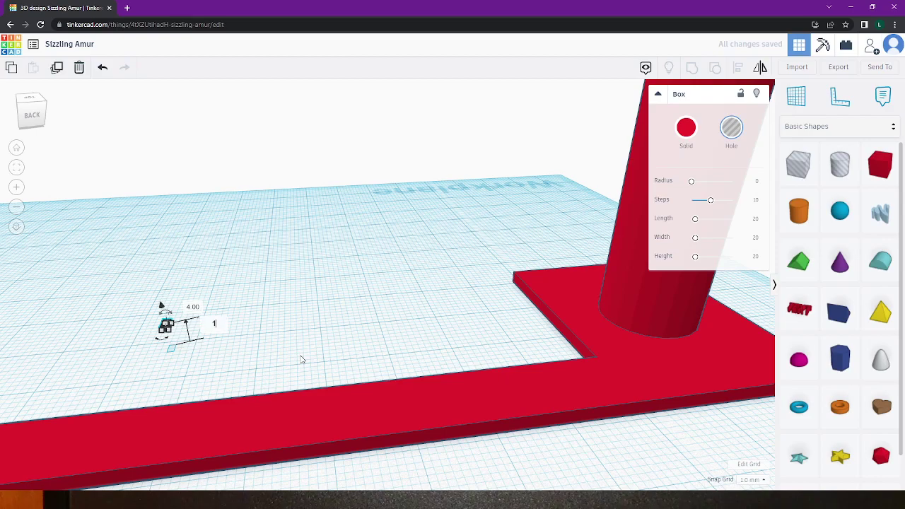
{"action": "left_click", "coordinate": [239, 354]}
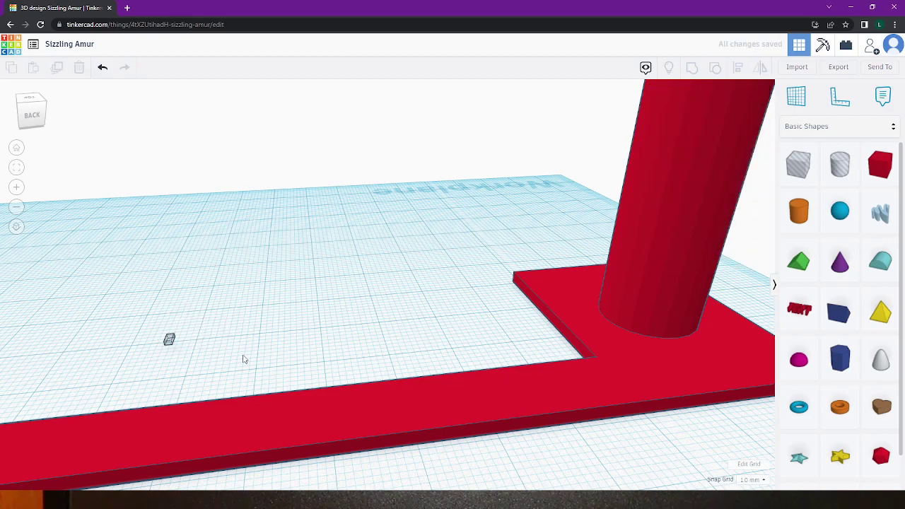
{"action": "left_click_drag", "start_coordinate": [170, 341], "coordinate": [371, 437]}
{"action": "scroll", "coordinate": [478, 453], "scroll_direction": "down", "scroll_amount": 2}
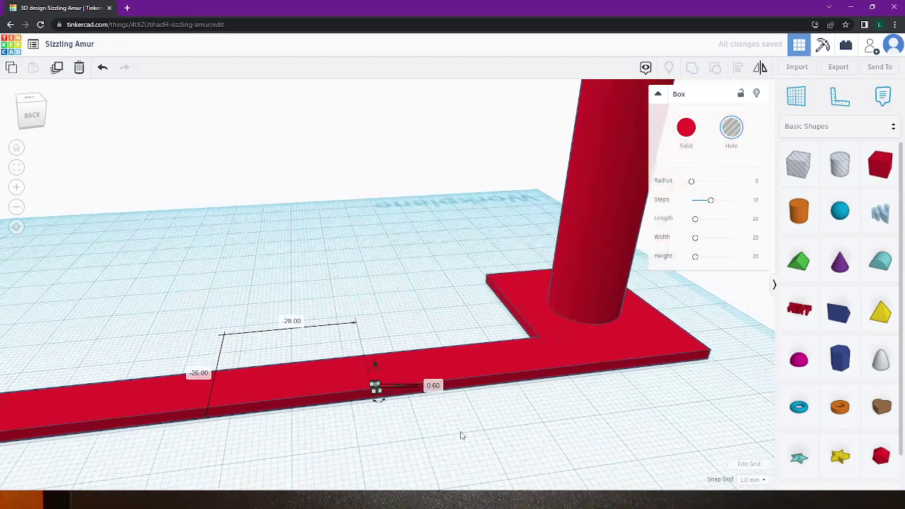
{"action": "left_click", "coordinate": [469, 440]}
{"action": "scroll", "coordinate": [426, 424], "scroll_direction": "up", "scroll_amount": 1}
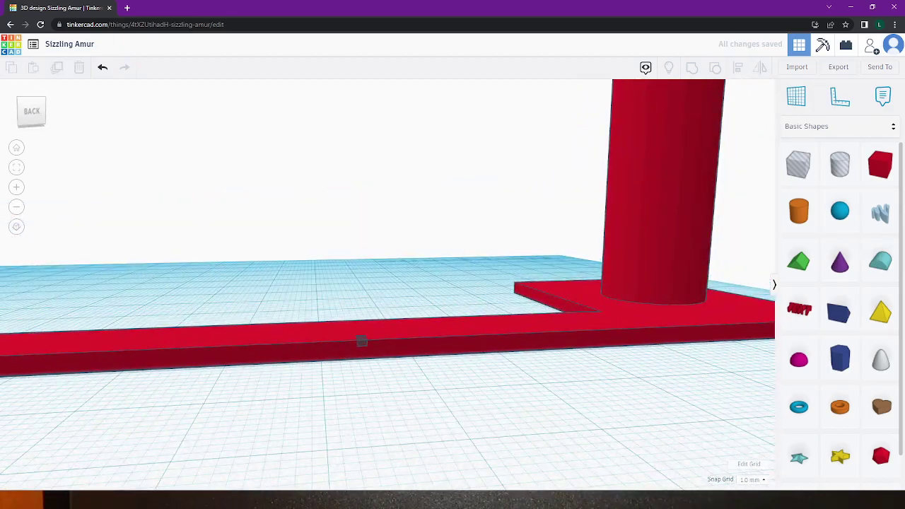